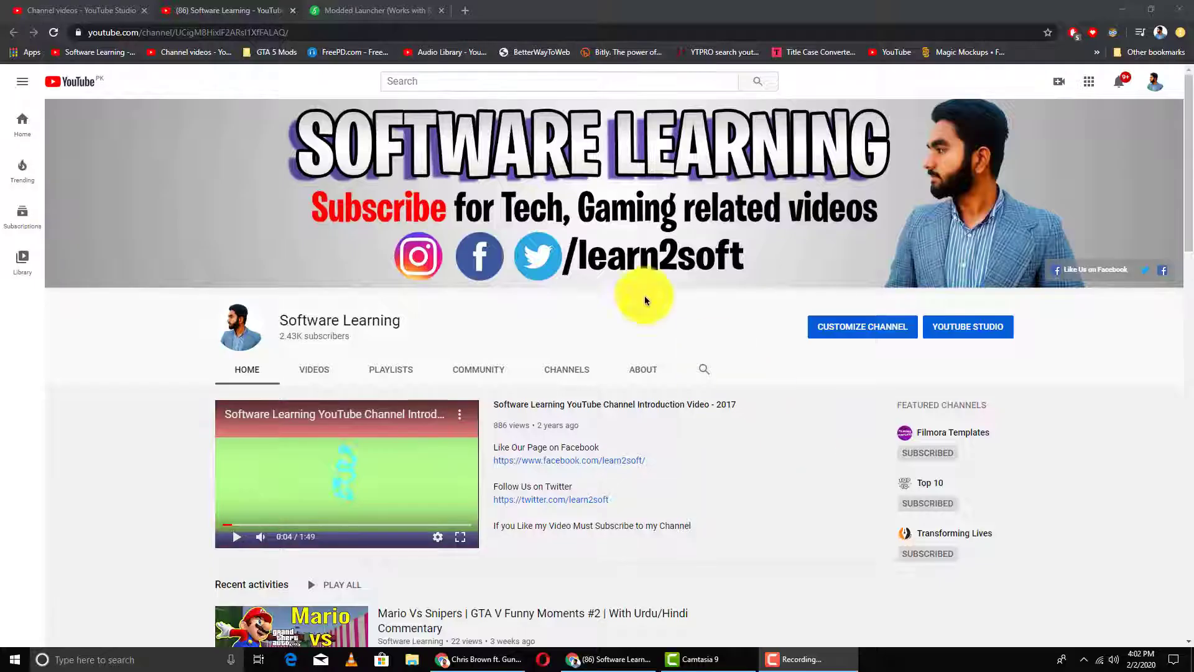
# Look over the Modded Launcher page's web address and its title and author.
pyautogui.click(374, 10)
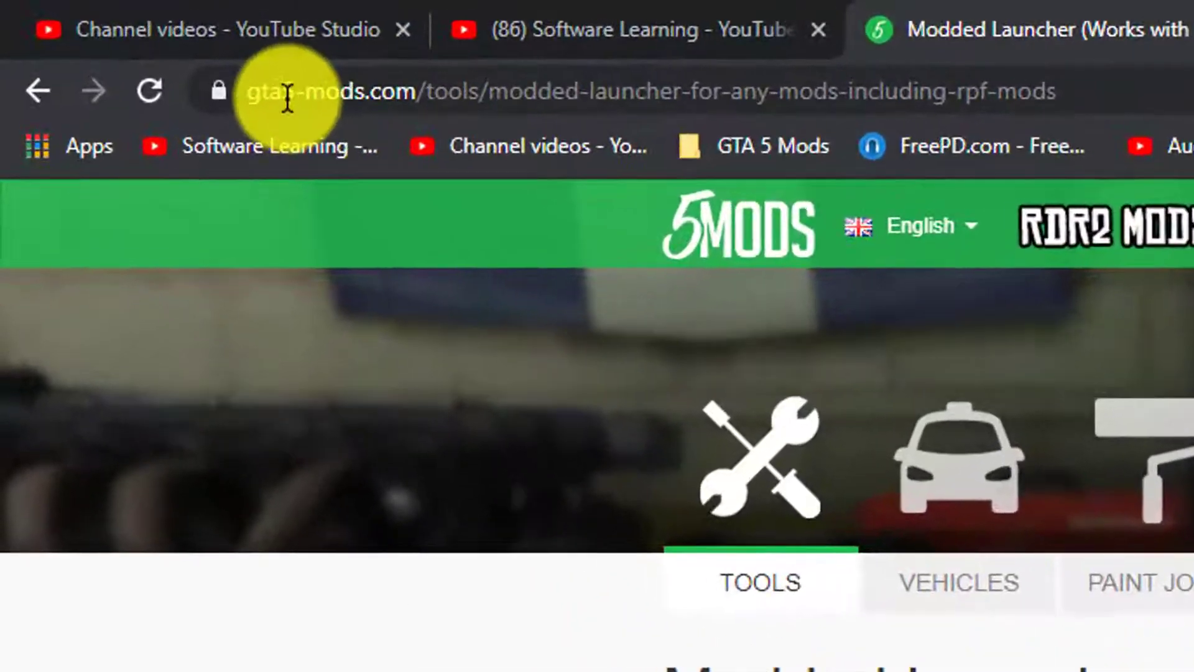
pyautogui.moveTo(287, 100); pyautogui.dragTo(814, 91)
pyautogui.click(362, 92)
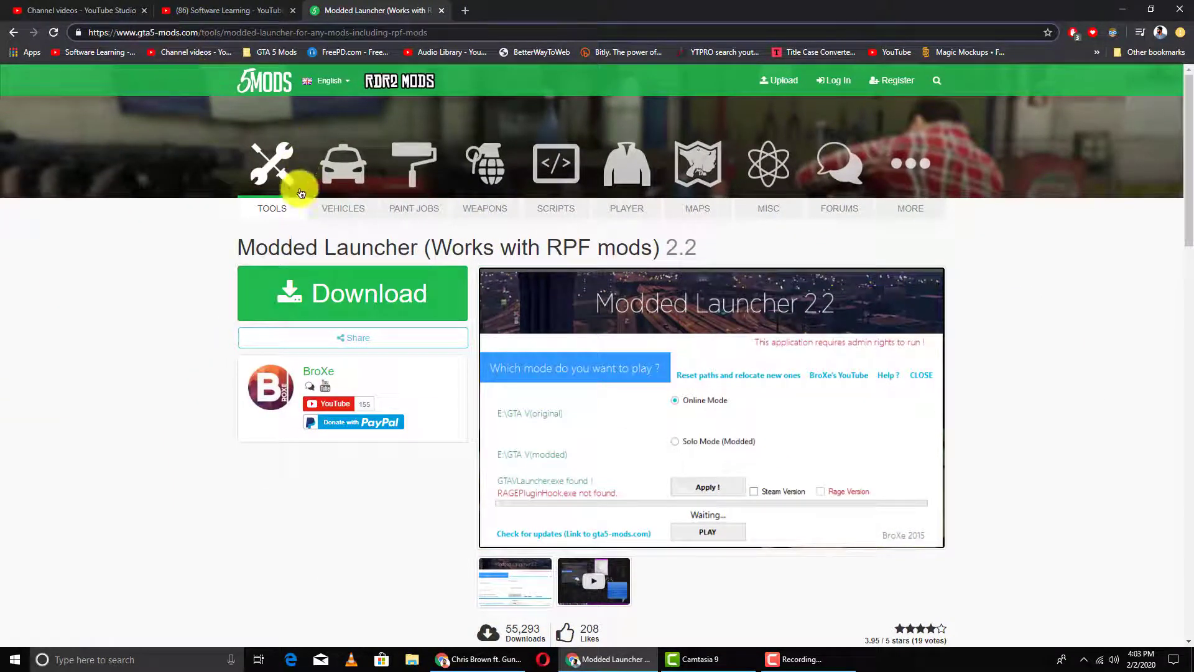
pyautogui.moveTo(319, 248); pyautogui.dragTo(595, 260)
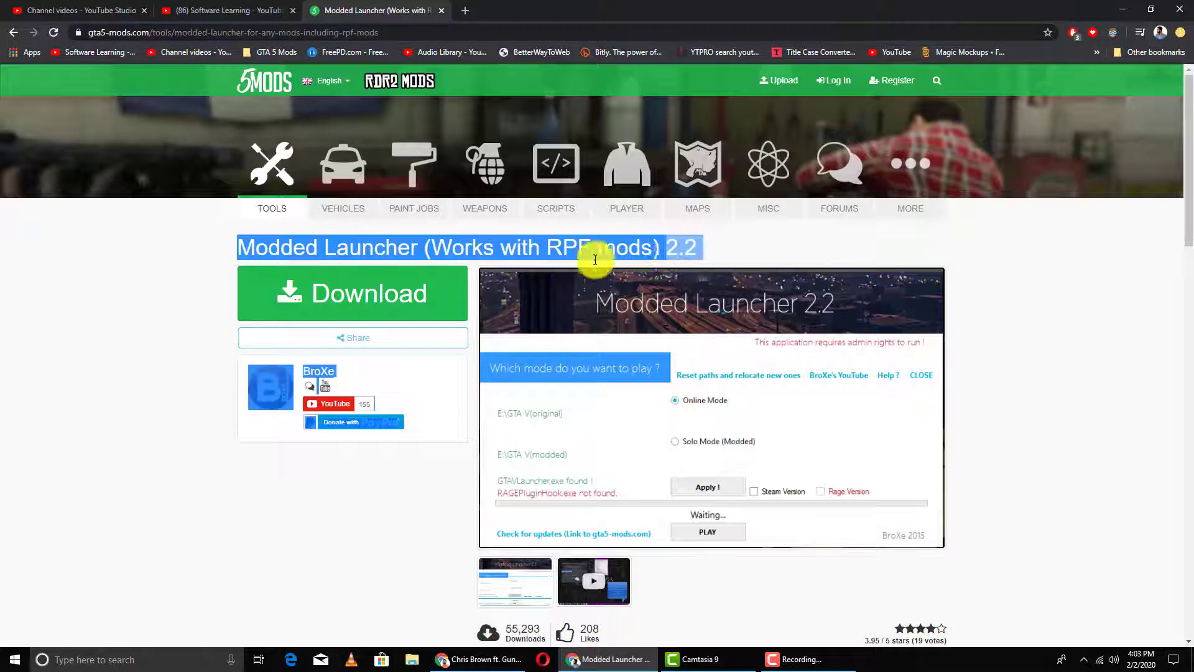
pyautogui.click(480, 245)
pyautogui.moveTo(255, 248); pyautogui.dragTo(336, 248)
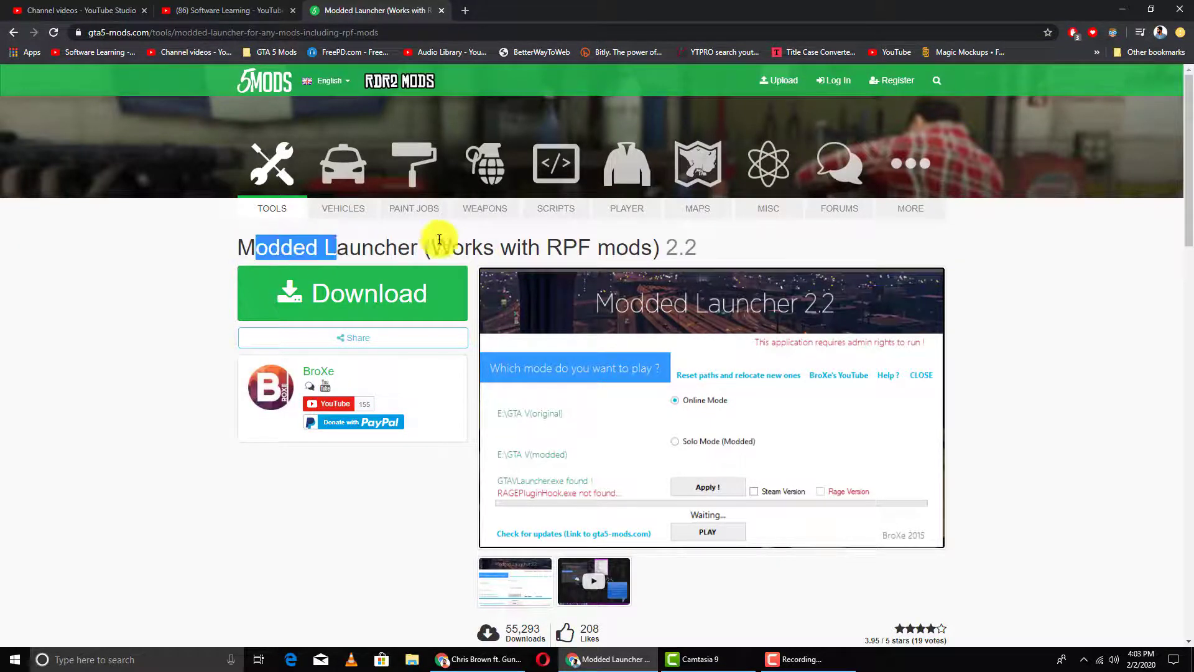
pyautogui.moveTo(439, 239); pyautogui.dragTo(467, 243)
pyautogui.click(410, 246)
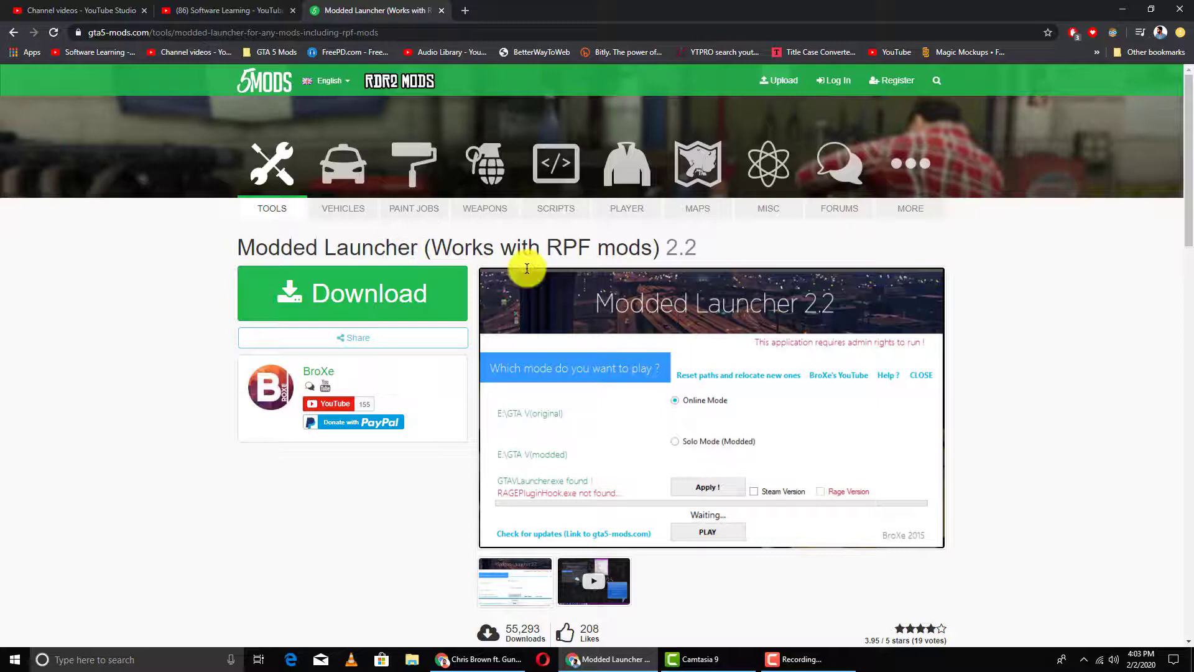
# Download the Modded Launcher 2.2 zip archive from the GTA5-Mods.com download page.
pyautogui.click(347, 294)
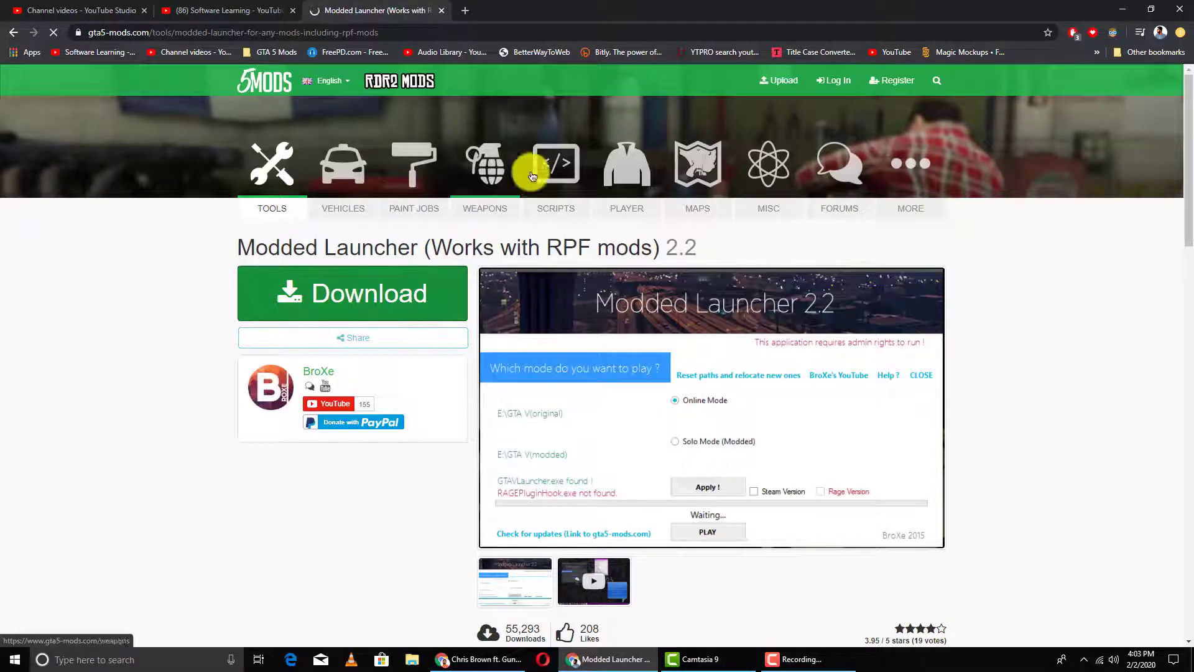
pyautogui.click(662, 328)
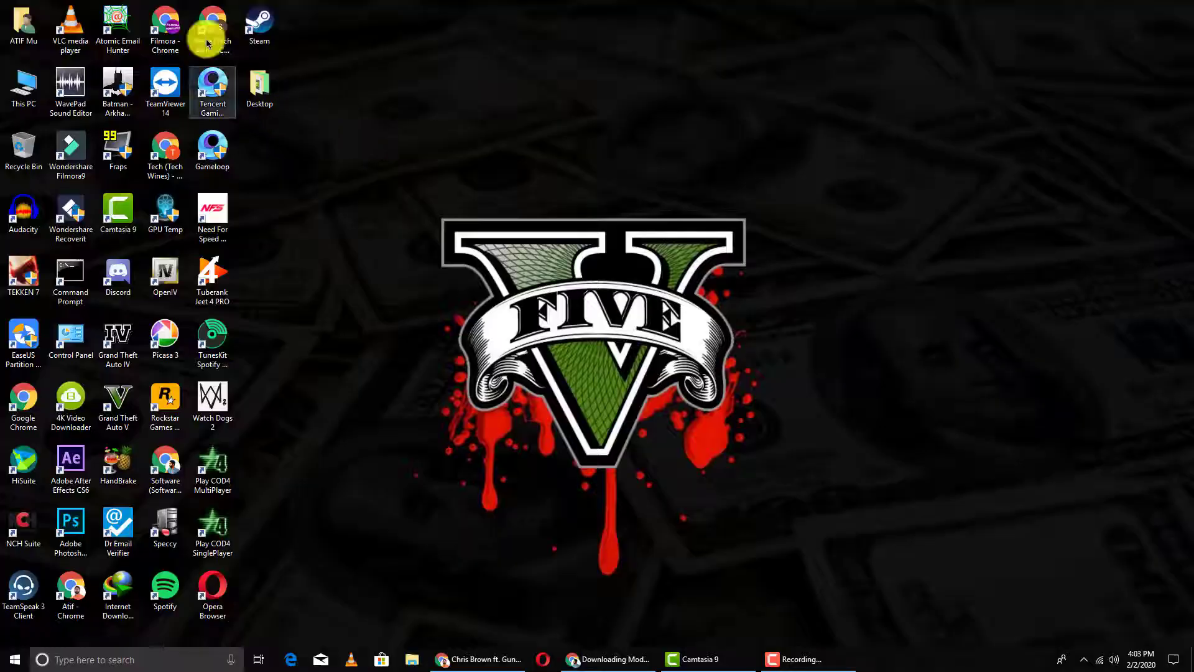
pyautogui.click(262, 19)
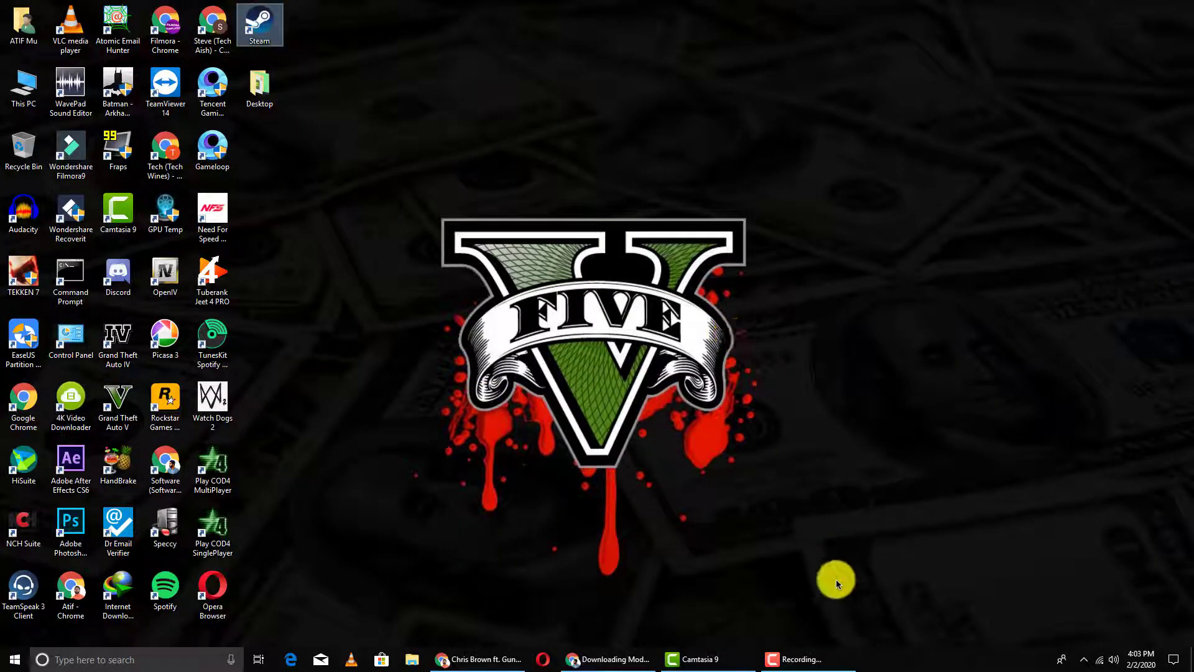
pyautogui.click(603, 658)
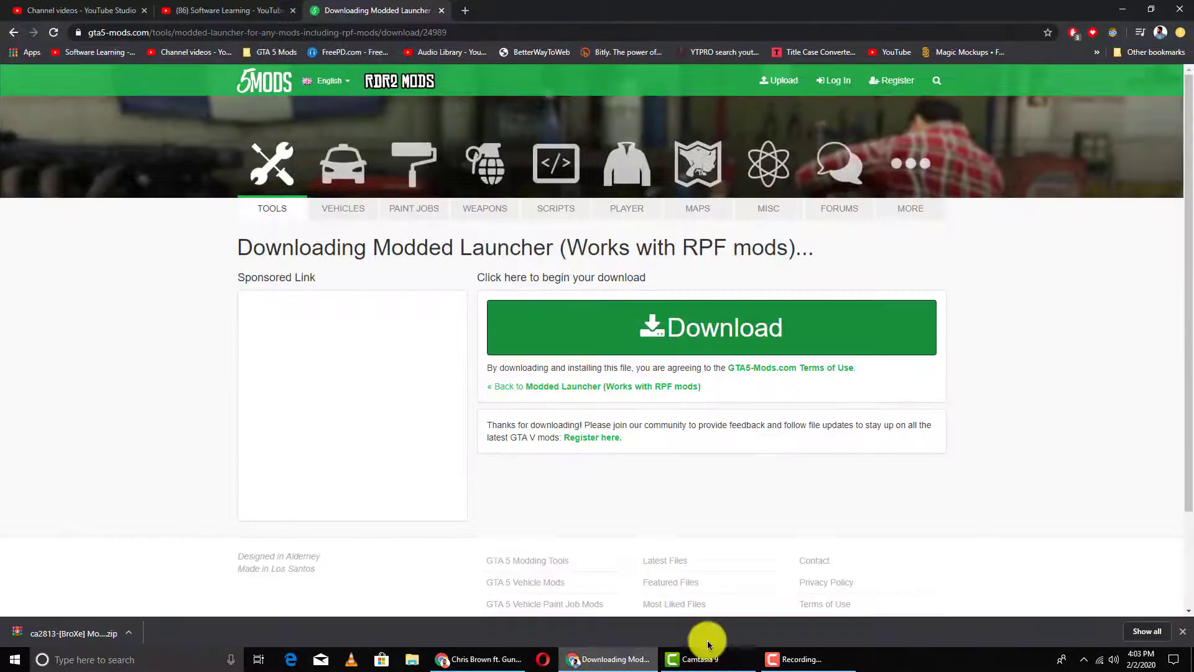
# Browse to F:\SteamLibrary\steamapps\common\Grand Theft Auto V and review its 46 game files.
pyautogui.click(1122, 8)
pyautogui.doubleClick(33, 98)
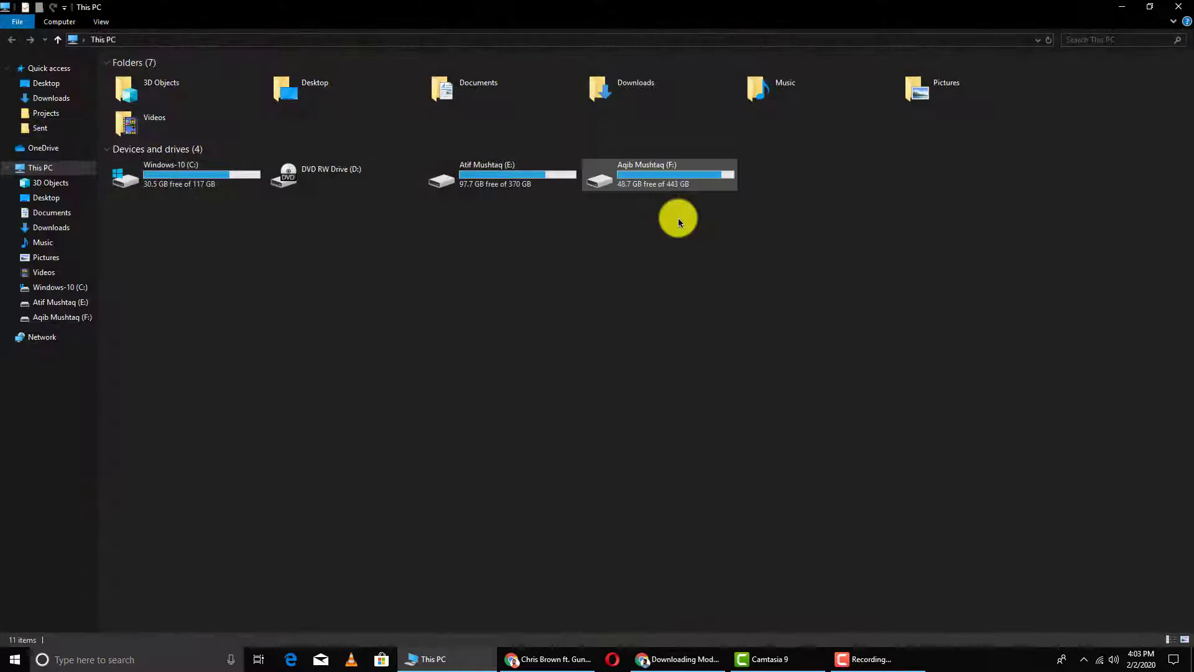
pyautogui.doubleClick(620, 174)
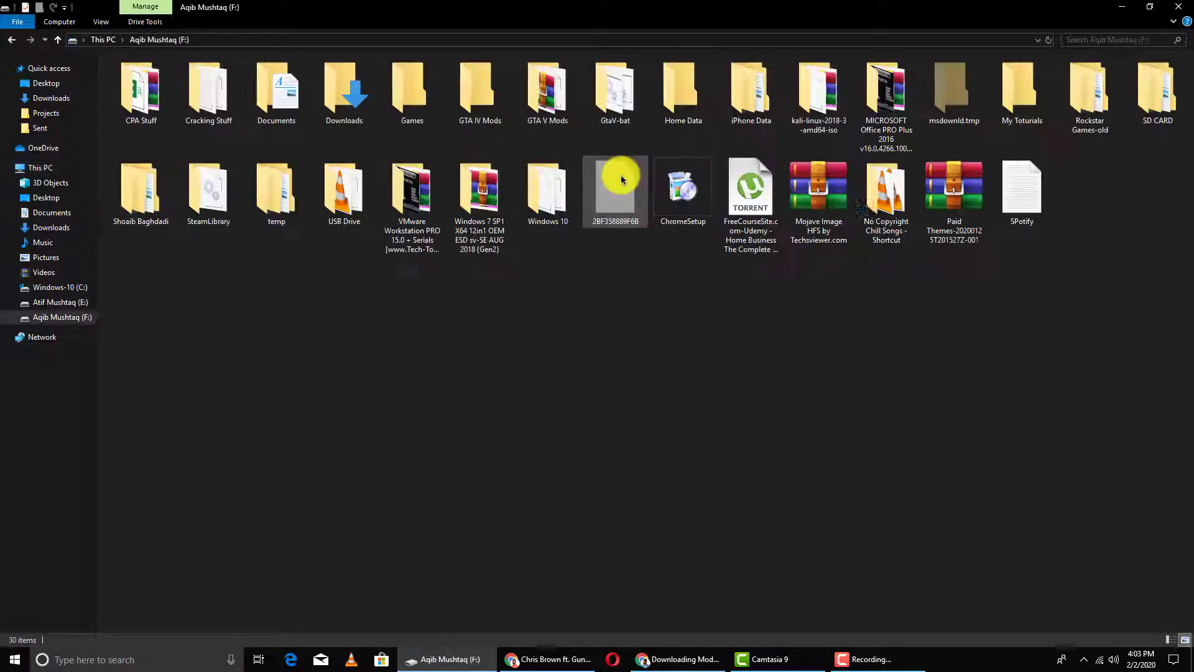
pyautogui.doubleClick(179, 200)
pyautogui.doubleClick(178, 110)
pyautogui.click(181, 113)
pyautogui.doubleClick(180, 113)
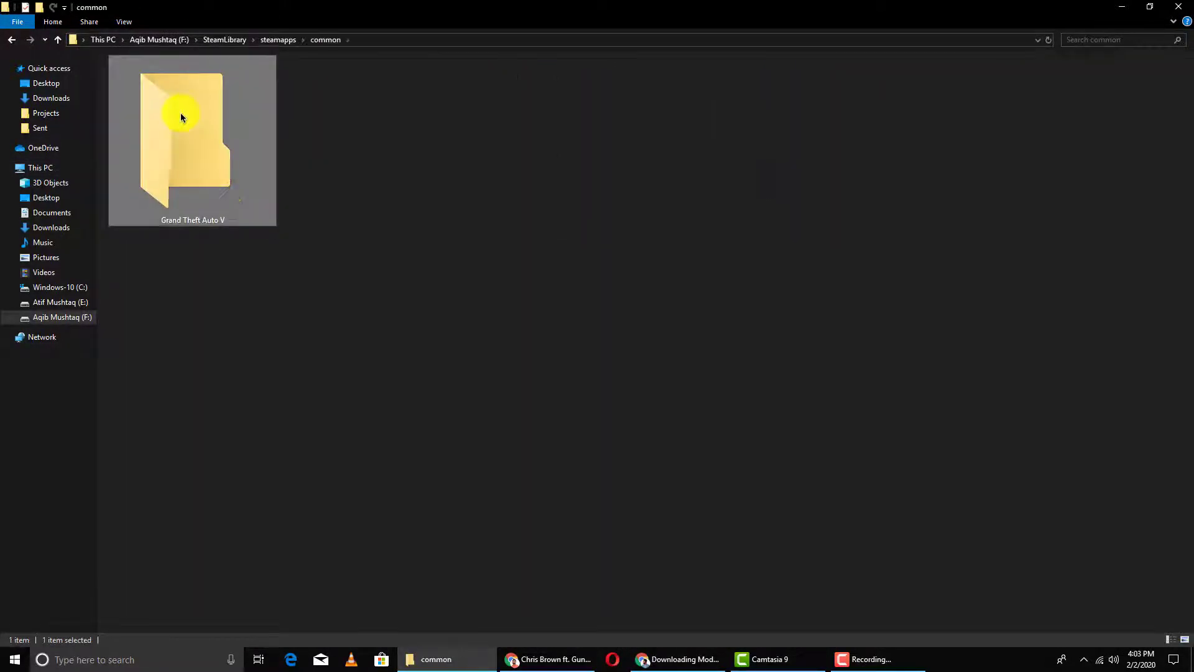
pyautogui.doubleClick(181, 117)
pyautogui.moveTo(897, 194); pyautogui.dragTo(159, 59)
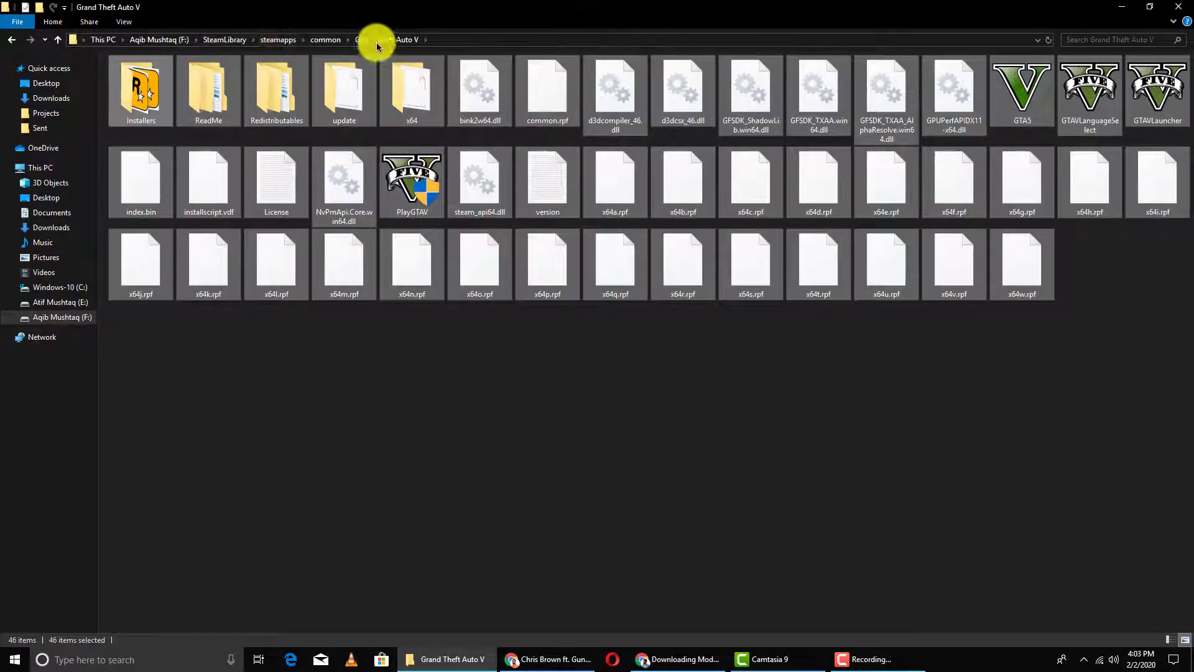
pyautogui.click(327, 40)
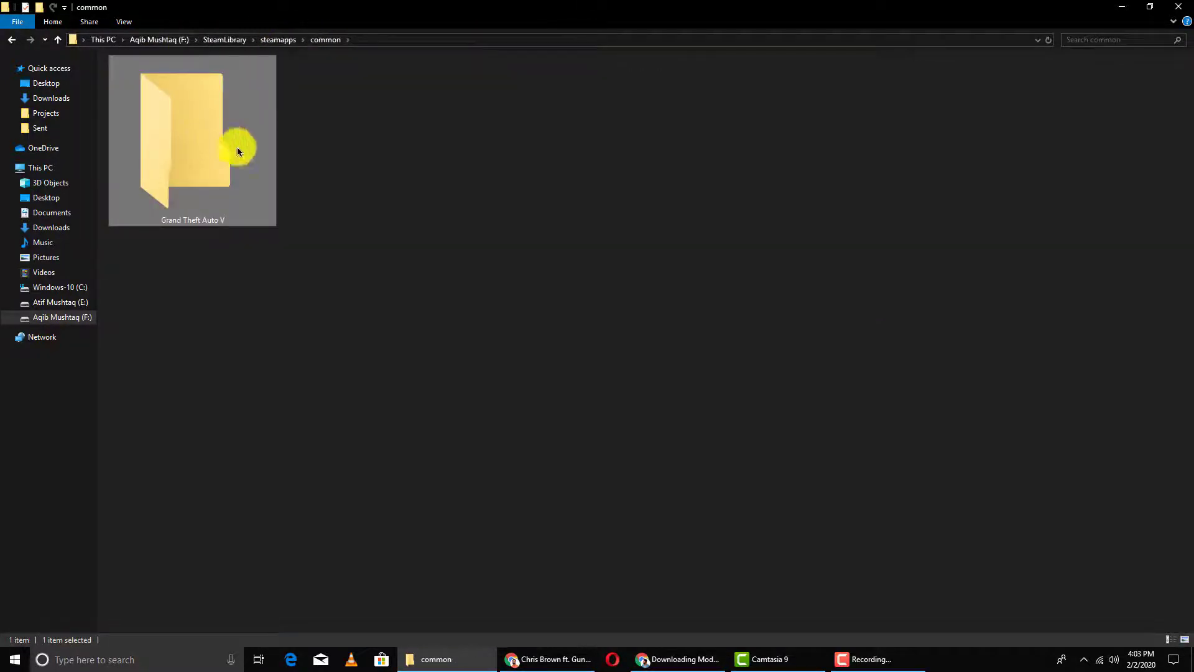
# Open the modded GTA V folder on drive E:, then return to the E: root.
pyautogui.rightClick(195, 200)
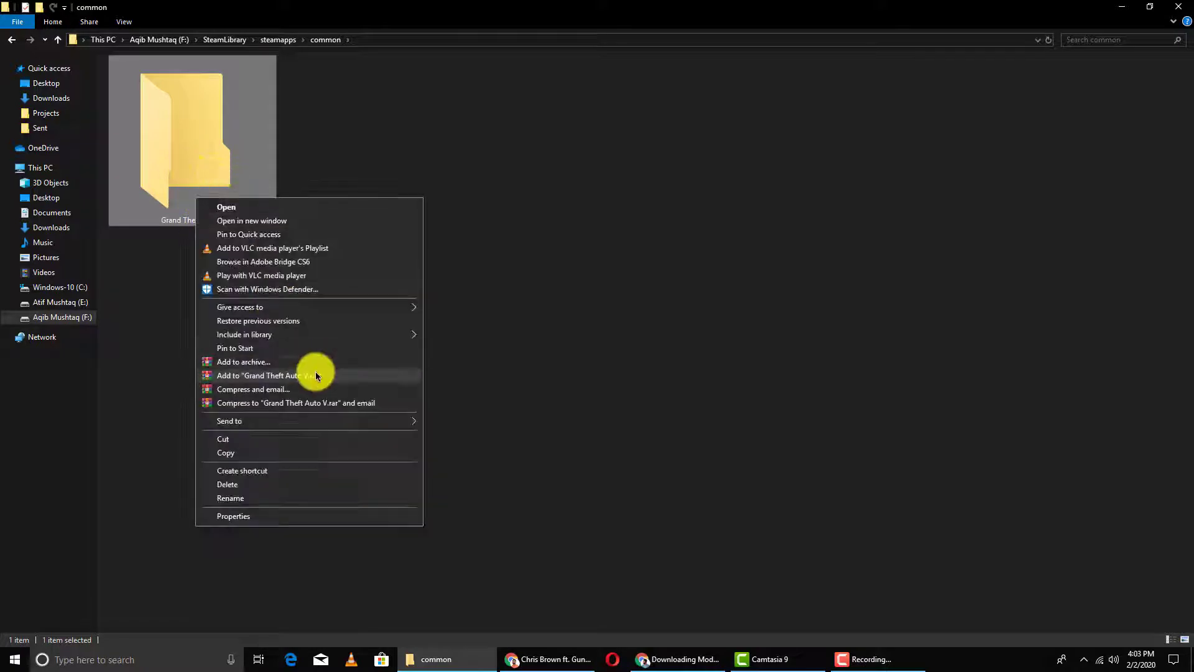
pyautogui.click(63, 302)
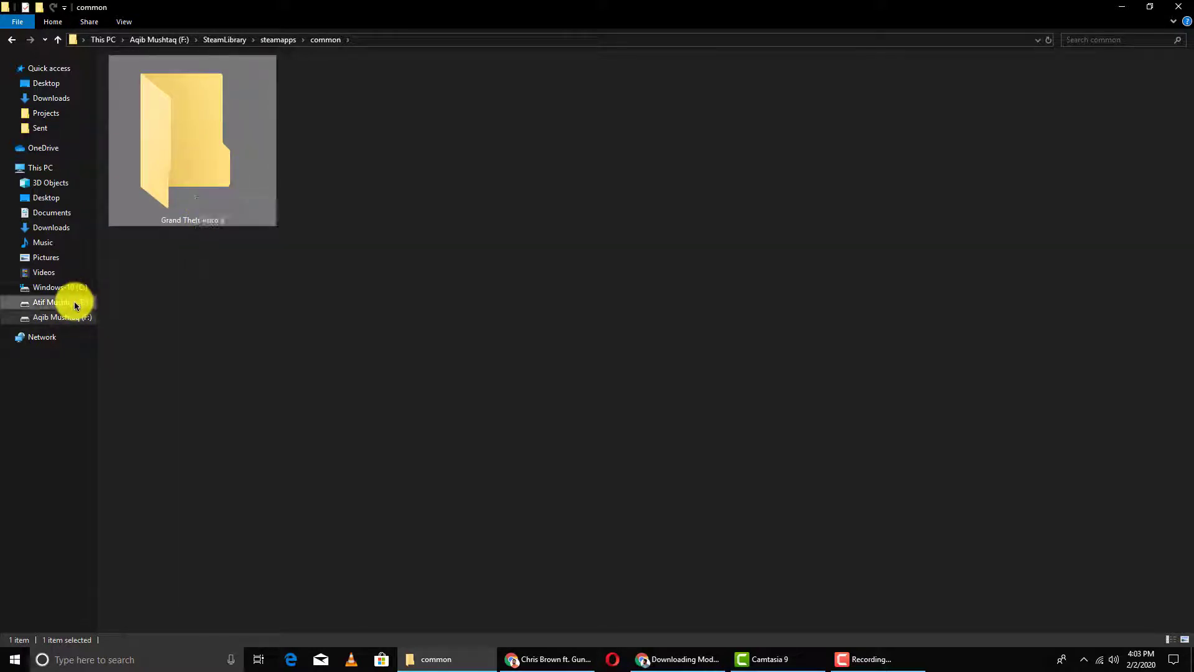
pyautogui.doubleClick(554, 91)
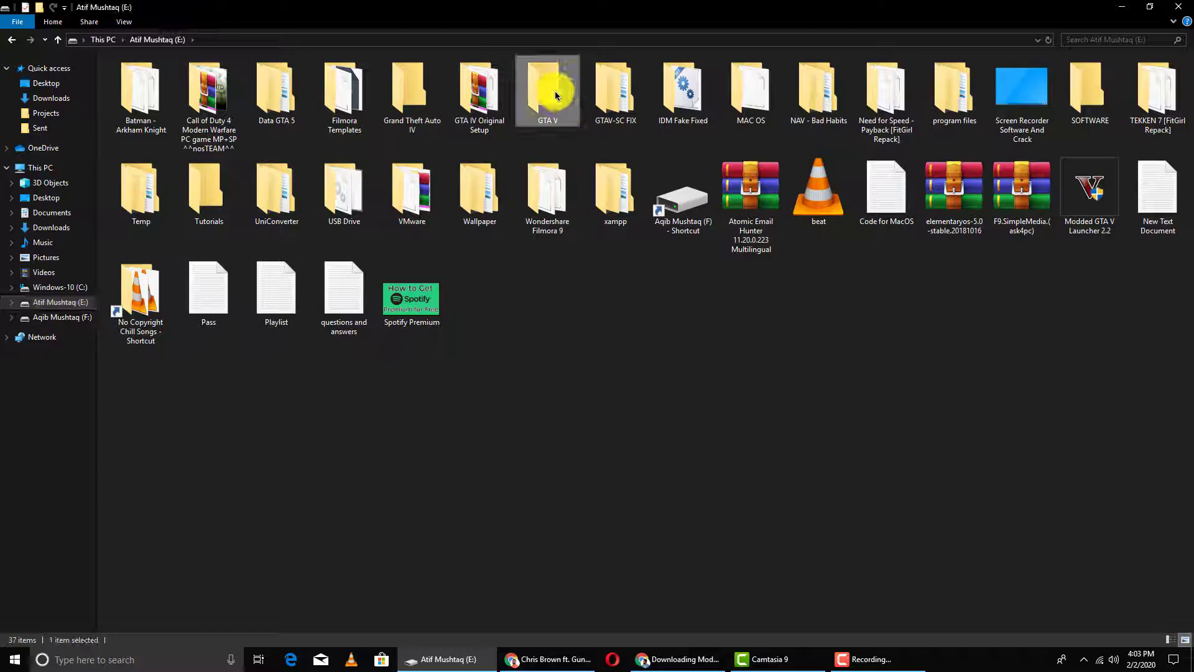
pyautogui.moveTo(1051, 435); pyautogui.dragTo(761, 428)
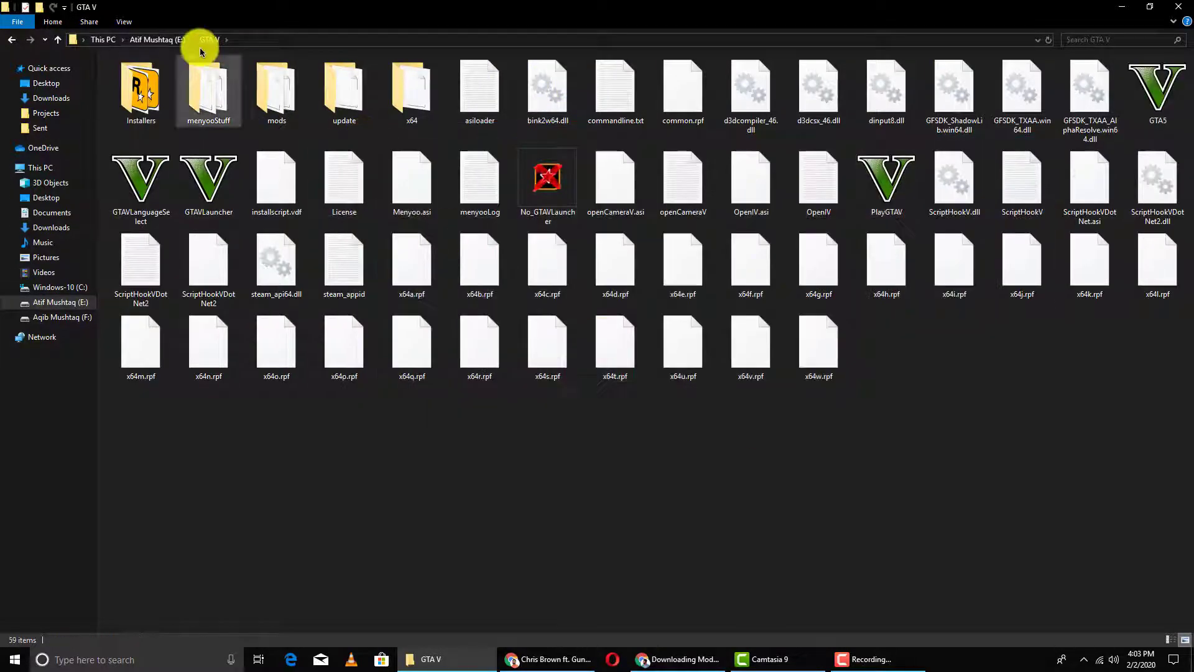
pyautogui.click(165, 39)
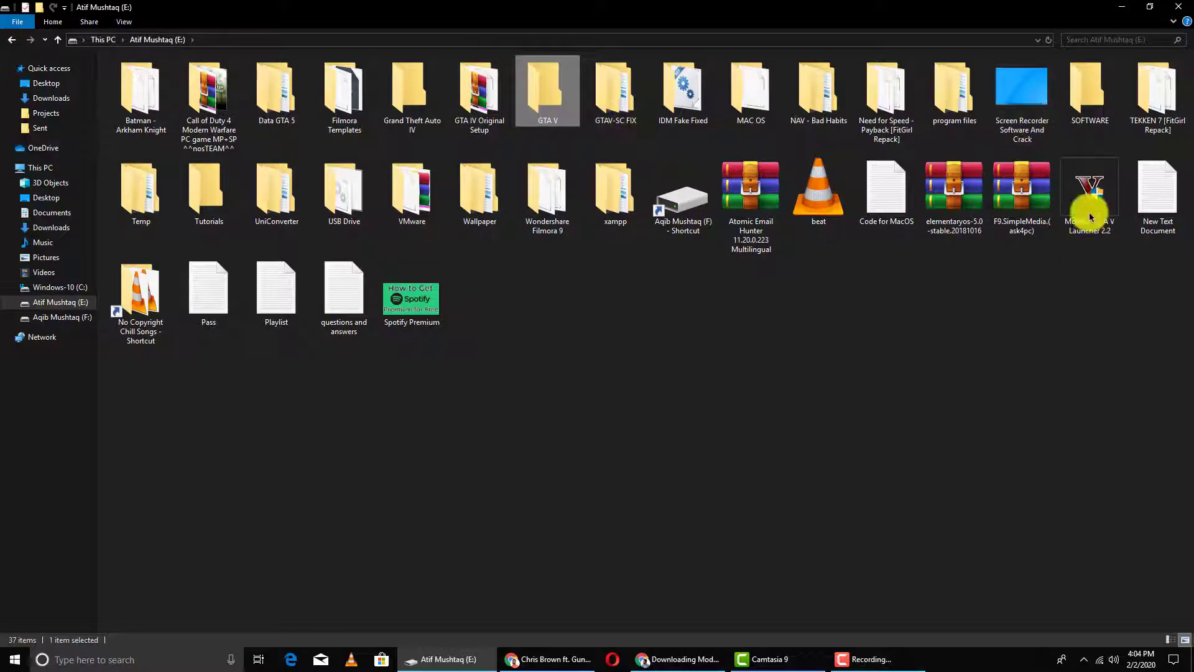
# Open the downloaded zip in WinRAR and extract Modded GTA V Launcher 2.2.exe onto the desktop.
pyautogui.click(681, 658)
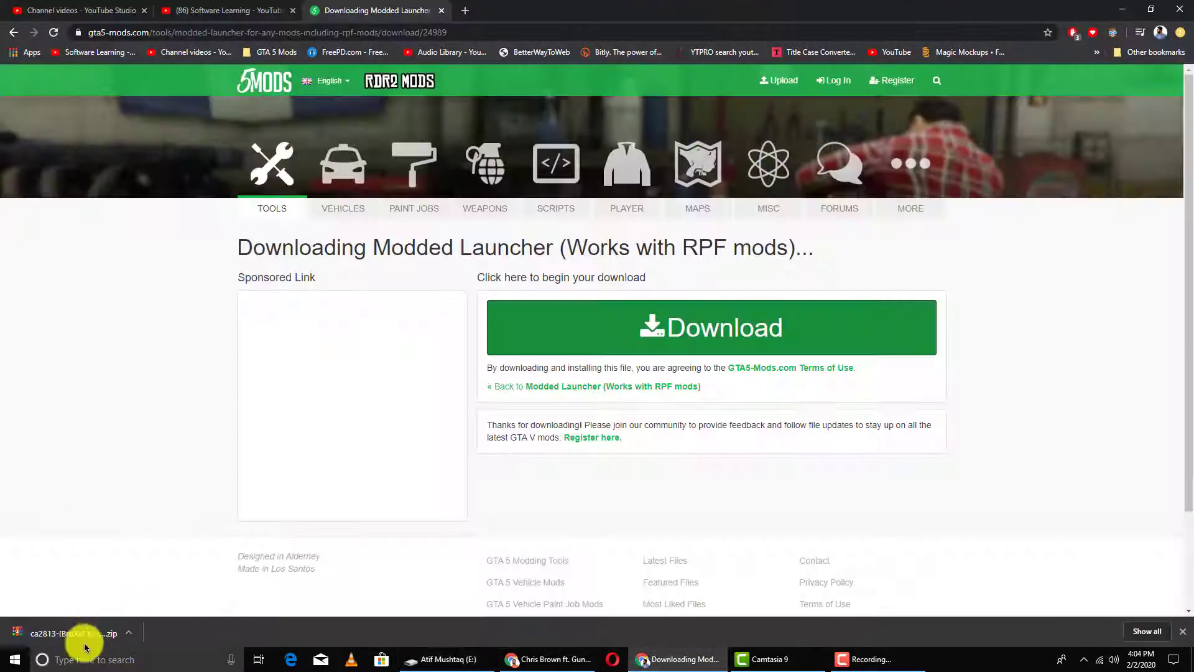
pyautogui.click(59, 633)
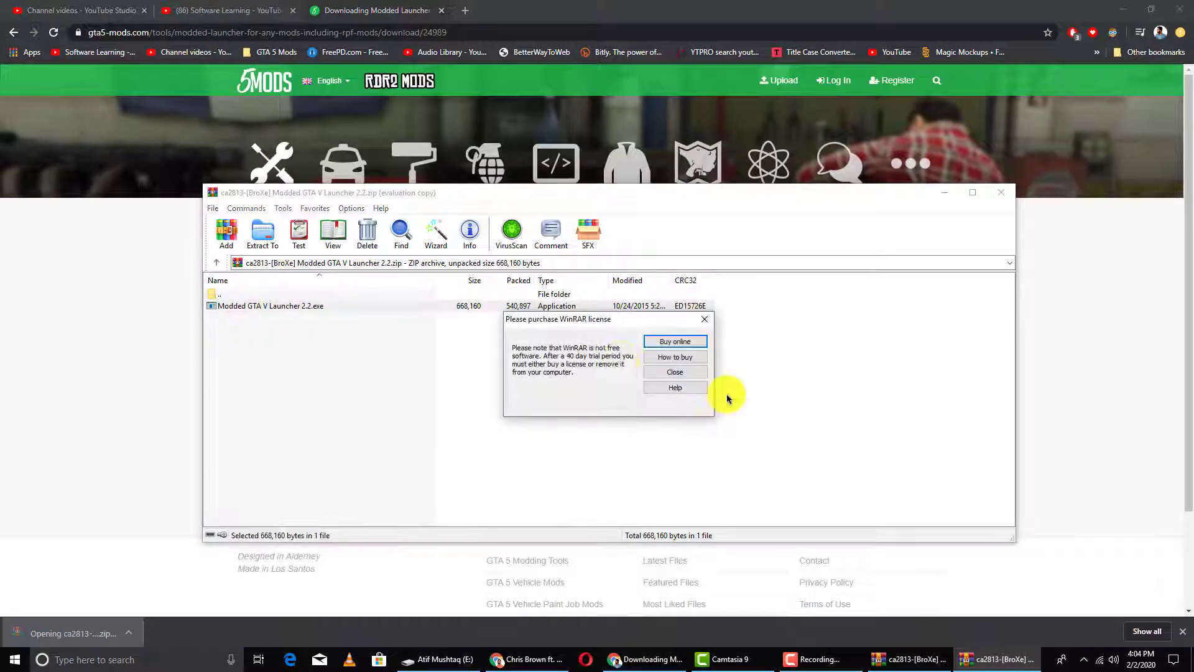
pyautogui.click(659, 372)
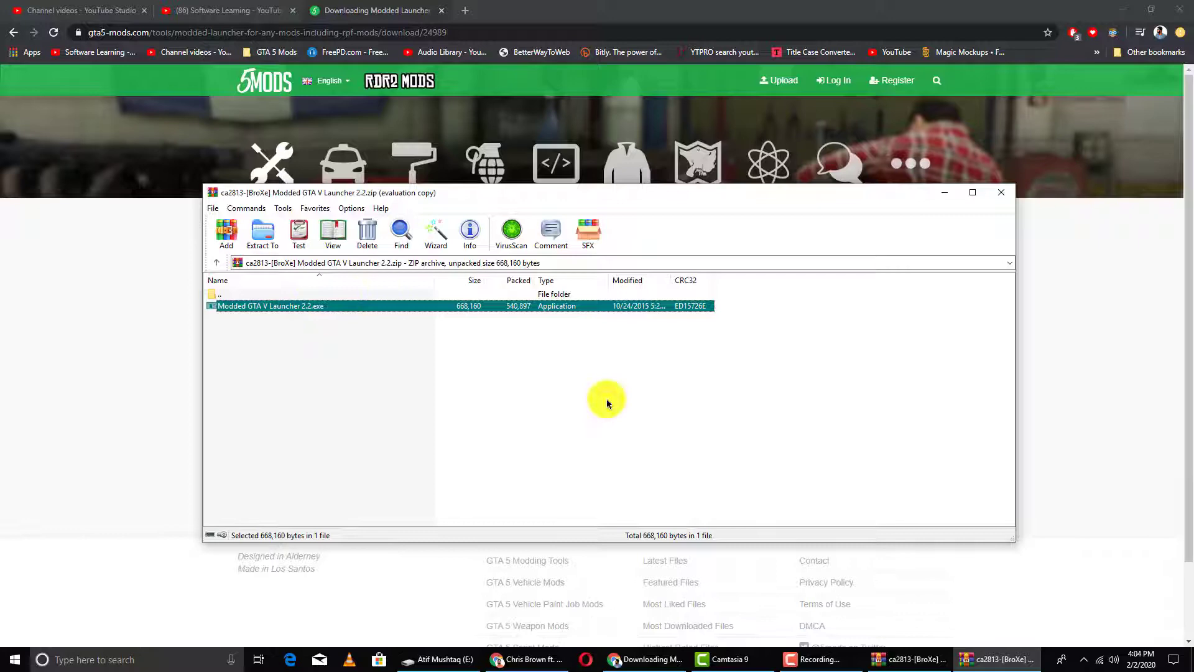
pyautogui.press('super+Home')
pyautogui.moveTo(263, 302); pyautogui.dragTo(457, 109)
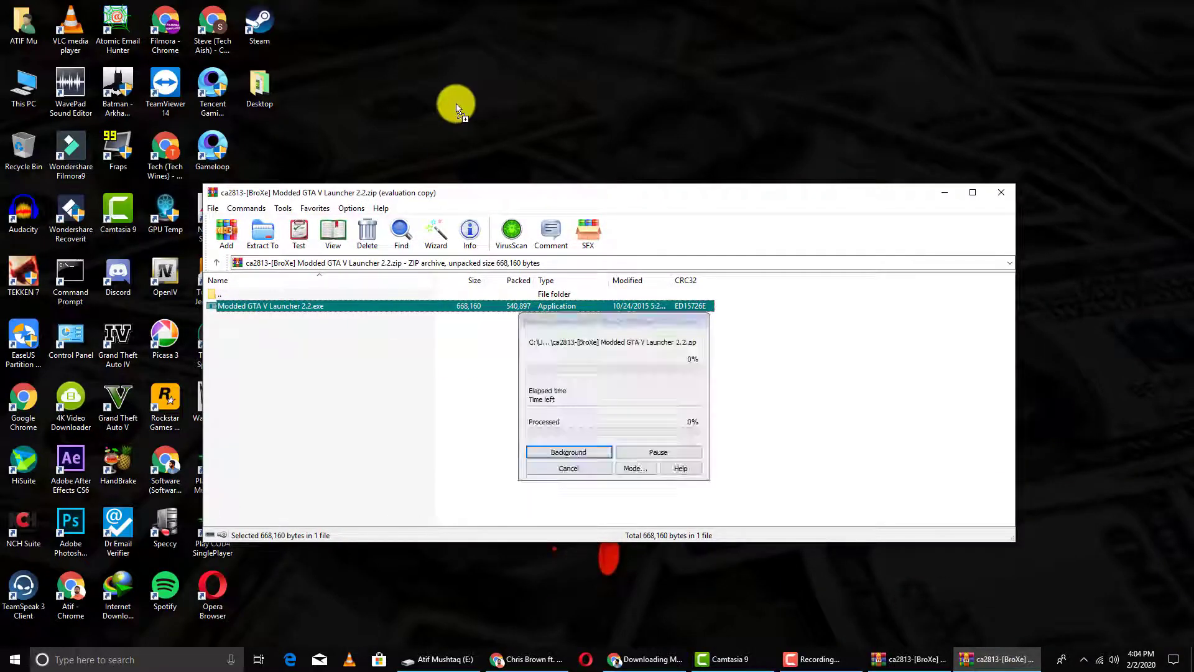
pyautogui.click(674, 371)
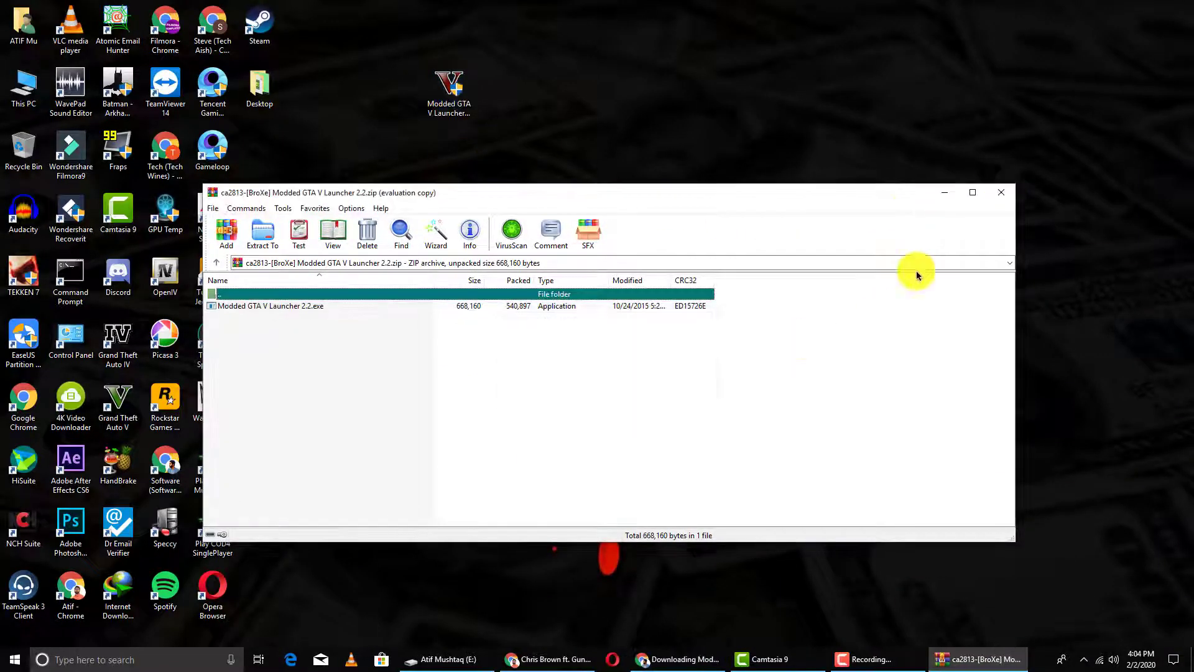
pyautogui.click(1006, 197)
pyautogui.moveTo(448, 93); pyautogui.dragTo(437, 162)
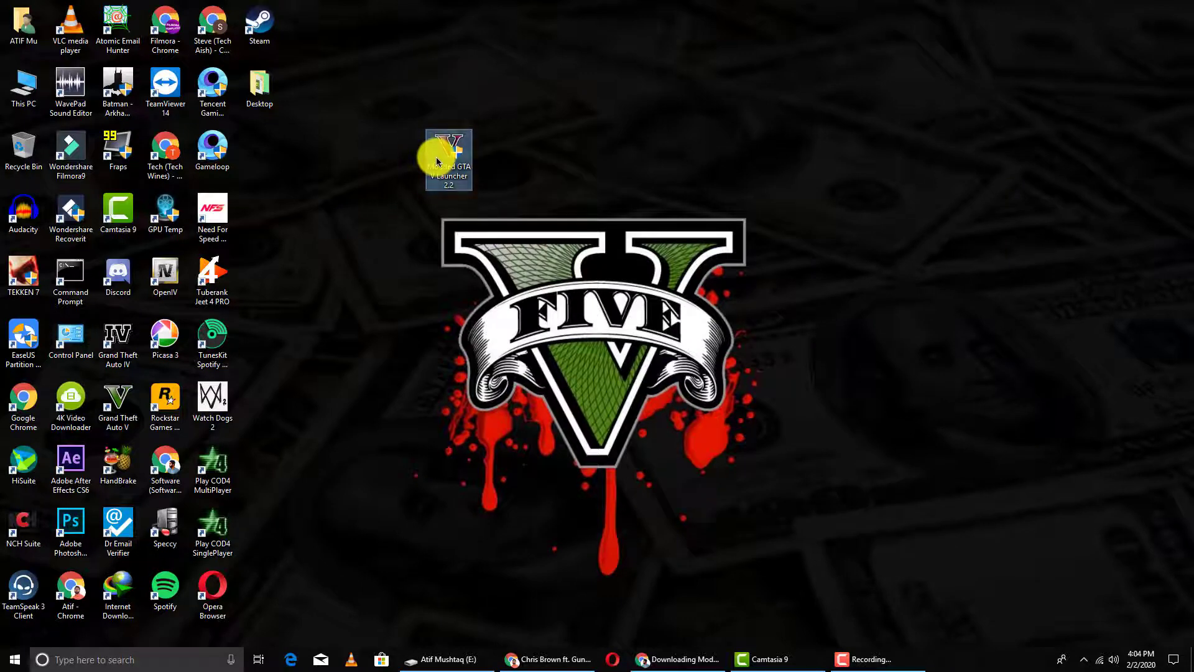
# Launch the launcher and set F:\SteamLibrary\steamapps\common\Grand Theft Auto V as the original game folder.
pyautogui.doubleClick(449, 155)
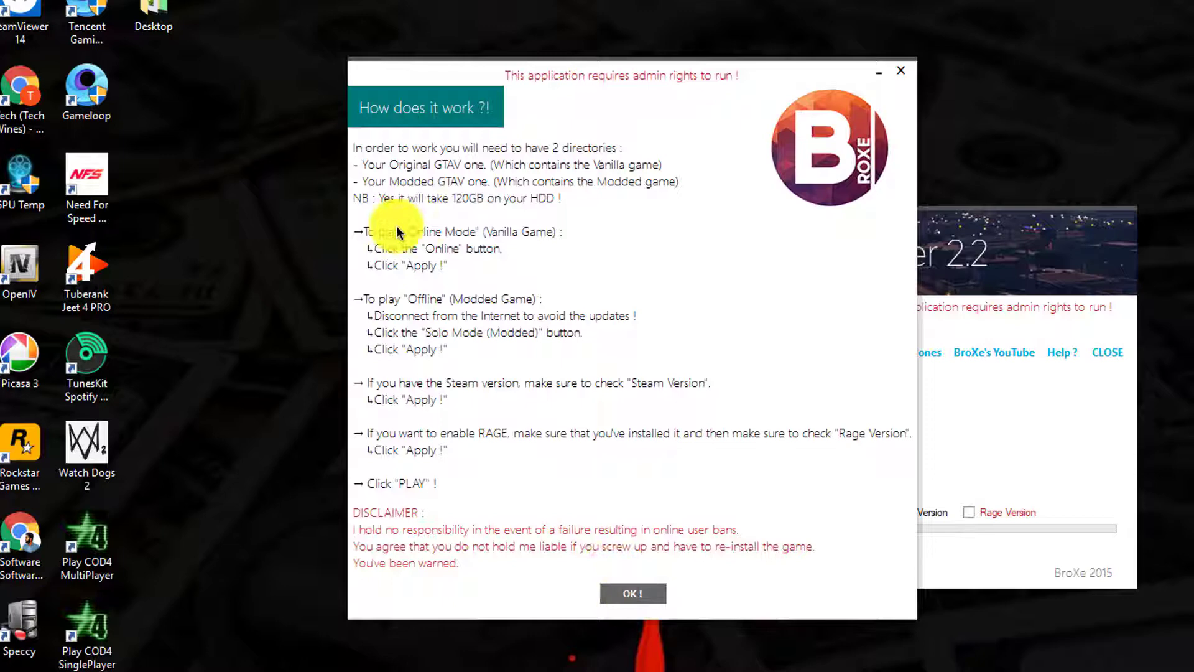
pyautogui.click(638, 594)
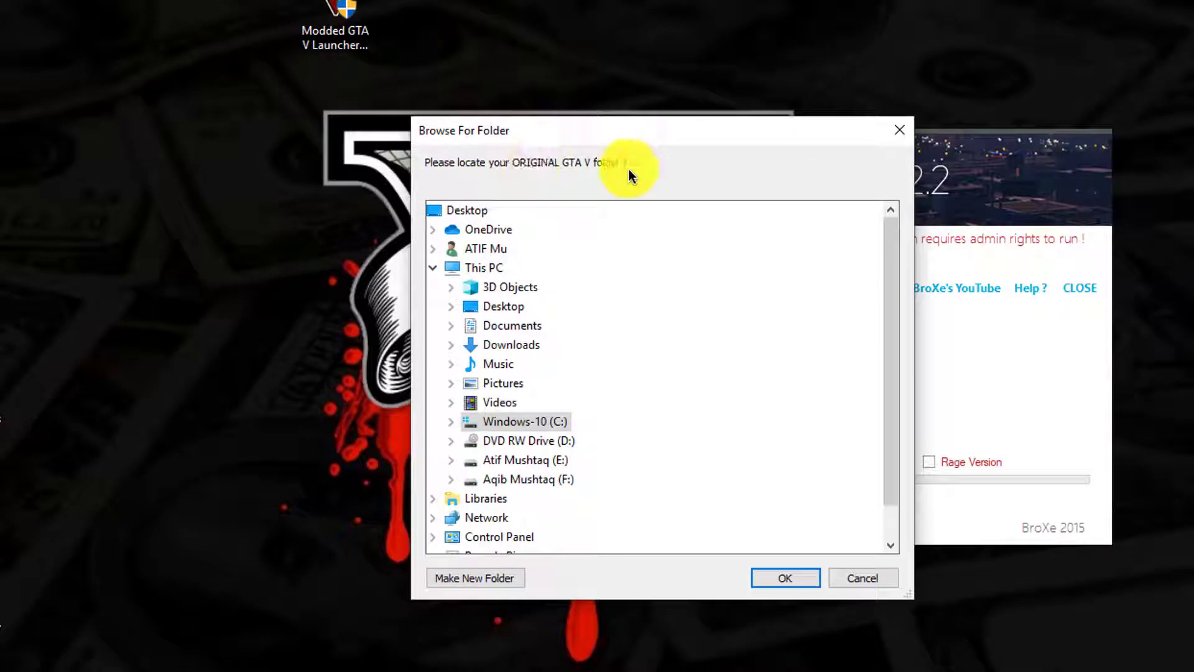
pyautogui.click(456, 480)
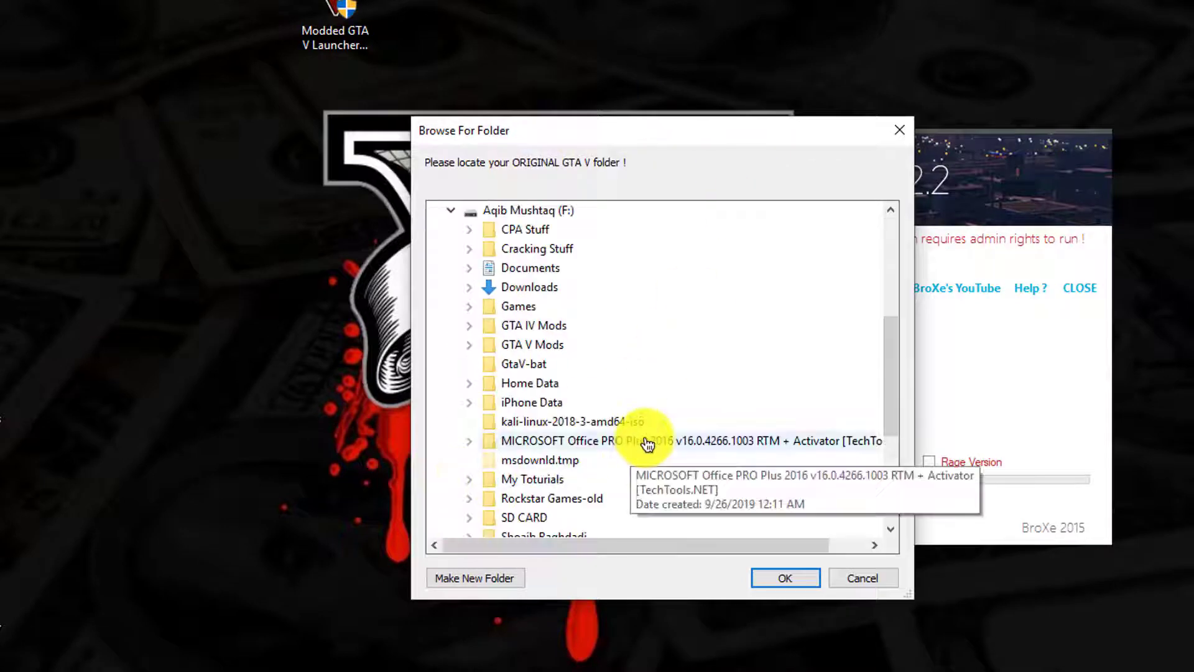
pyautogui.scroll(-2, 511, 448)
pyautogui.click(469, 441)
pyautogui.click(487, 440)
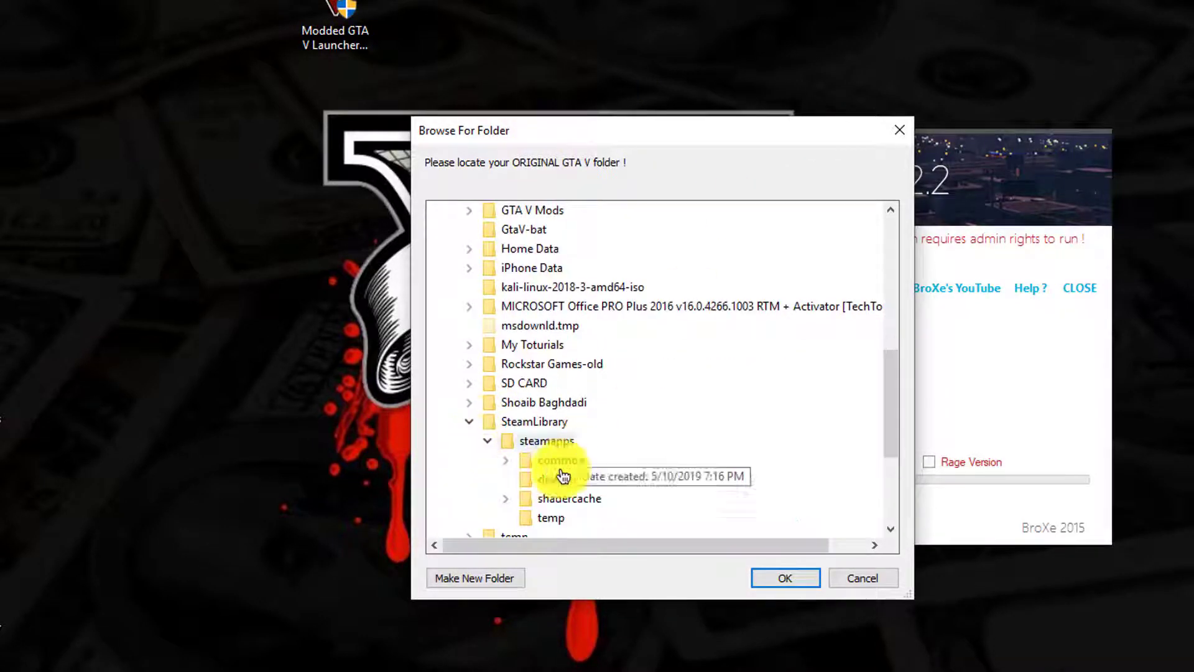
pyautogui.click(576, 459)
pyautogui.scroll(1, 576, 459)
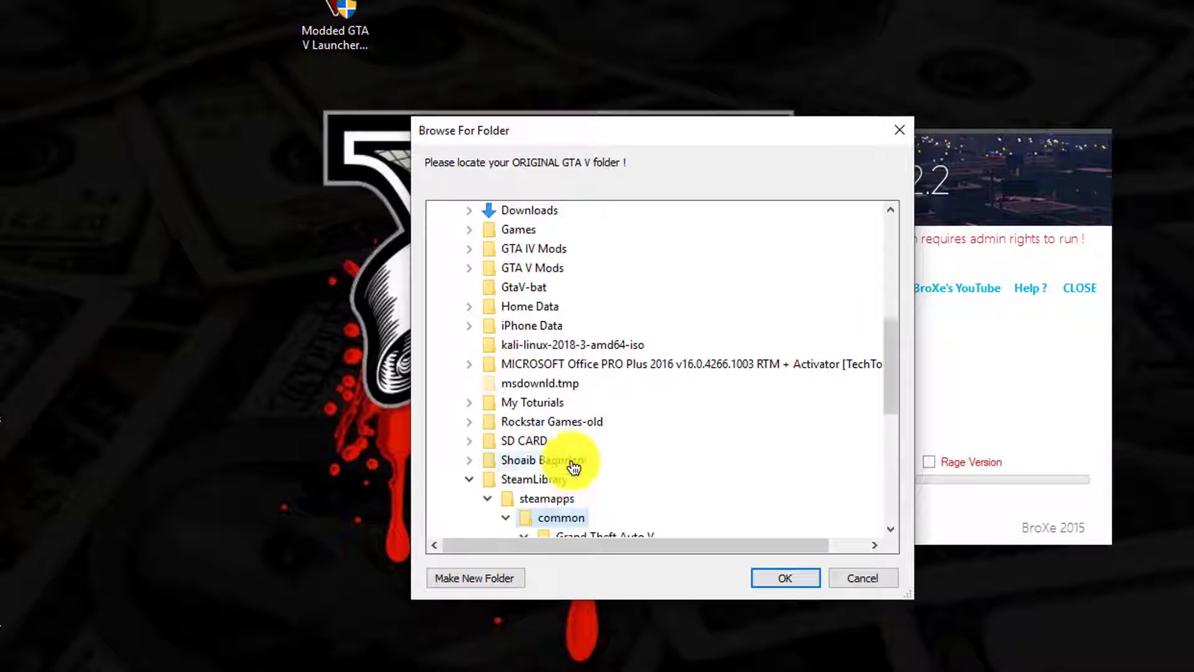
pyautogui.scroll(-2, 613, 417)
pyautogui.click(612, 423)
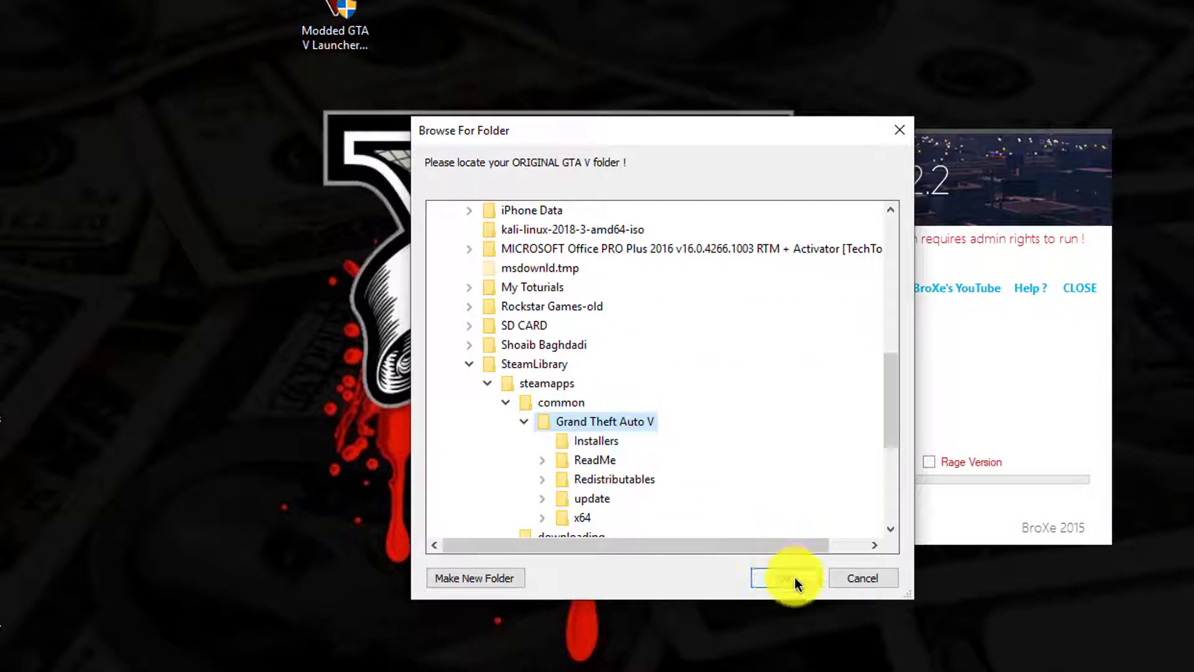
pyautogui.click(793, 575)
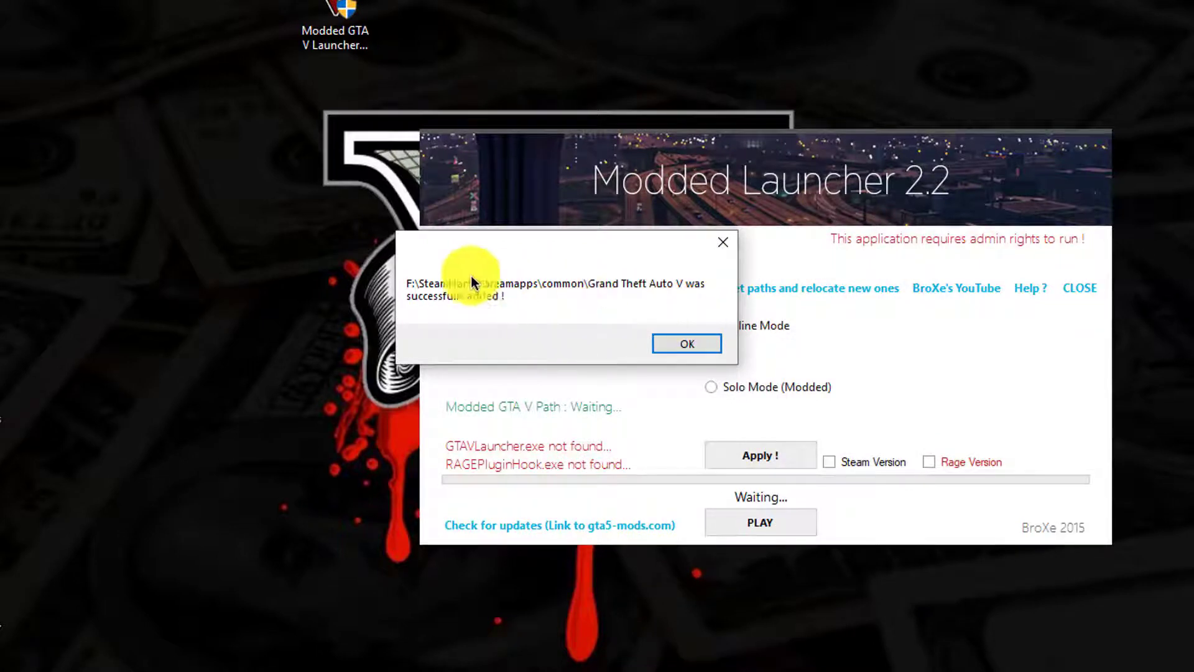
pyautogui.click(685, 345)
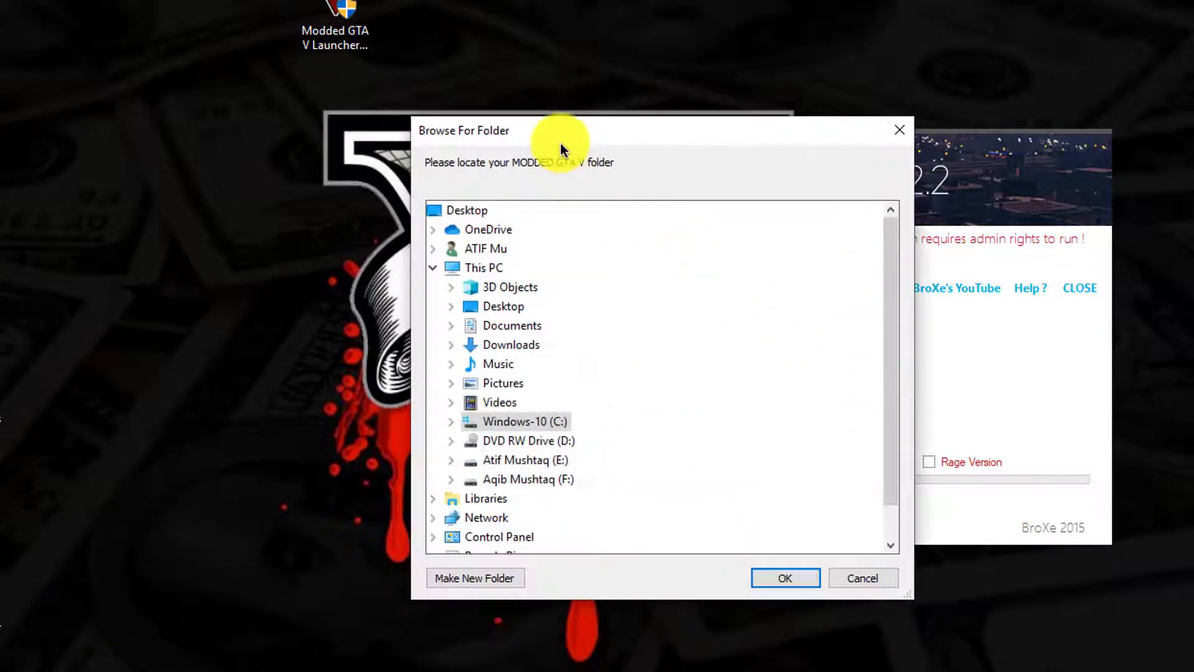
# Set E:\GTA V as the modded game folder and acknowledge the saved paths.
pyautogui.moveTo(561, 140); pyautogui.dragTo(440, 85)
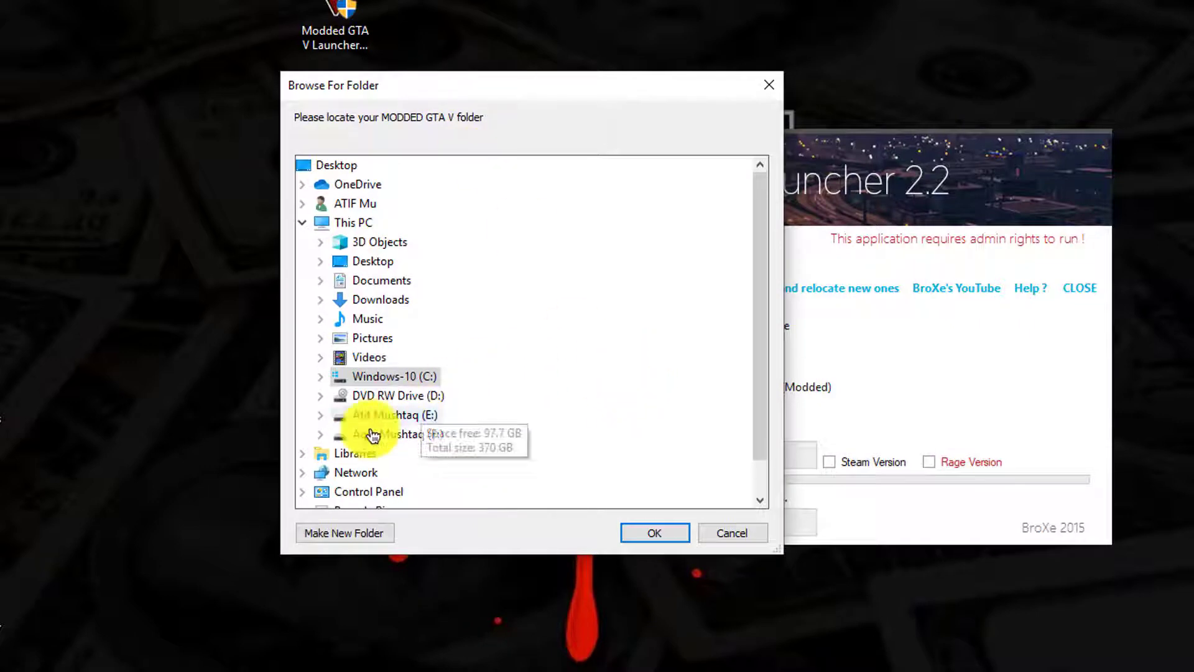
pyautogui.click(321, 415)
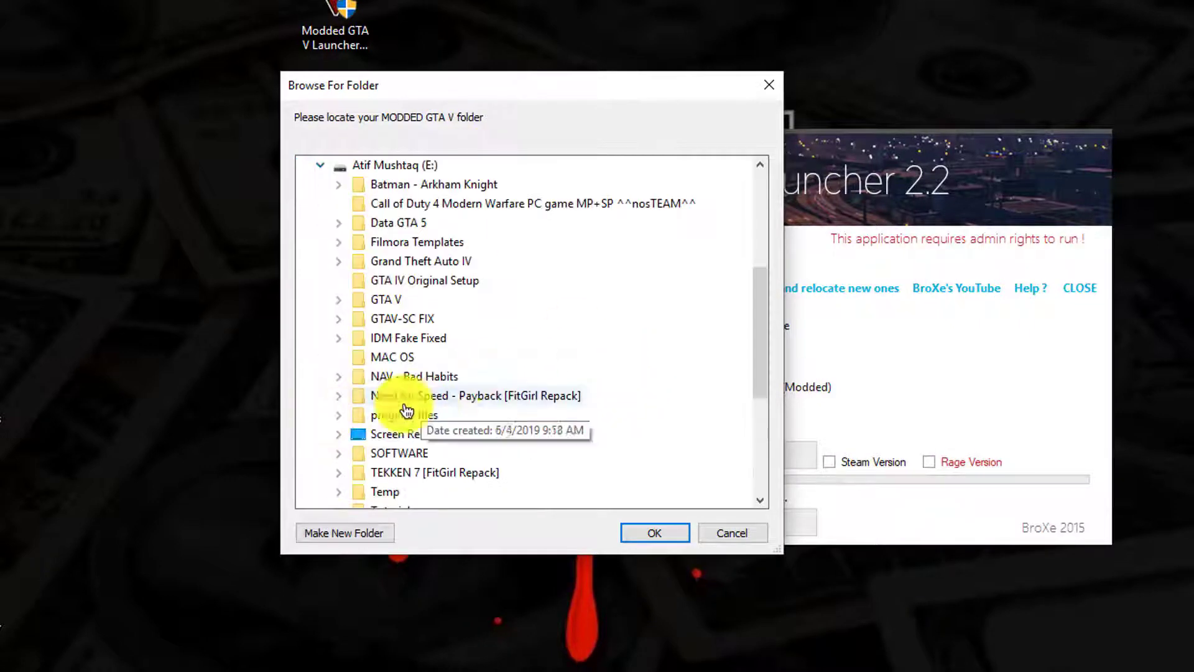
pyautogui.click(378, 300)
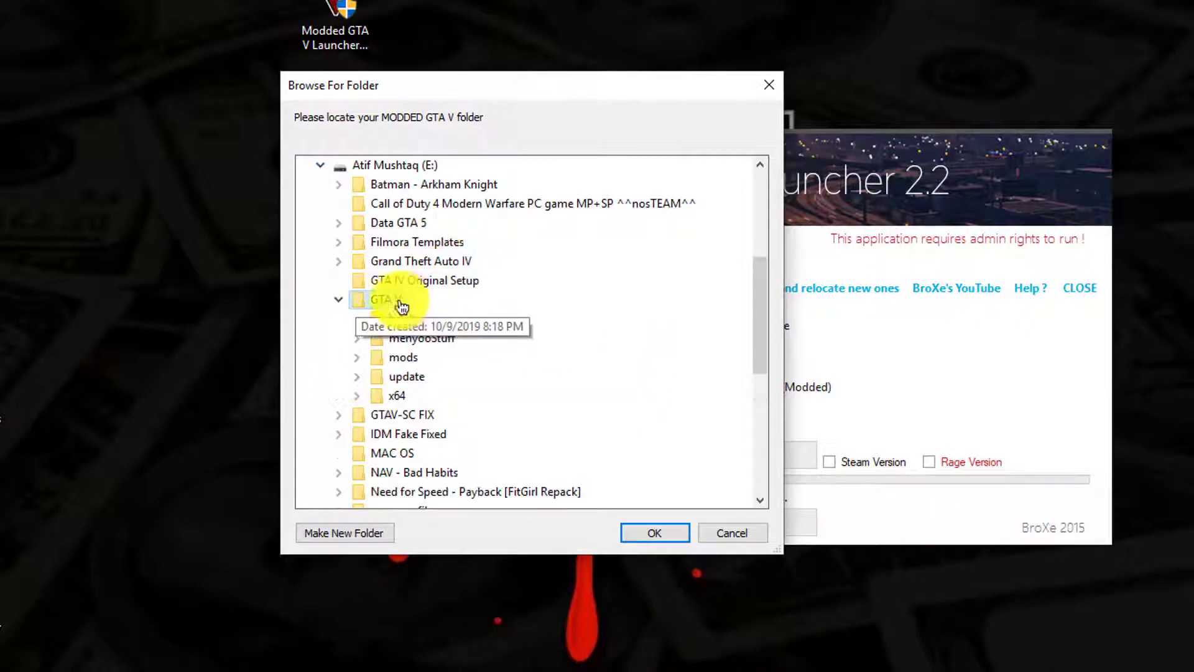
pyautogui.click(651, 539)
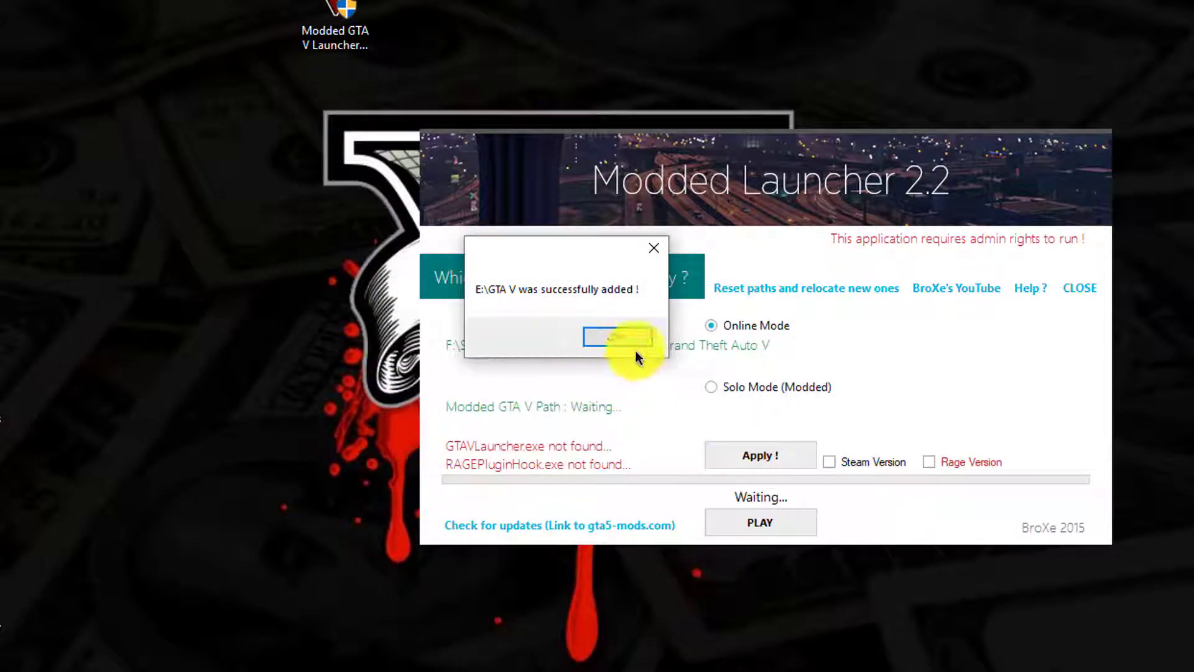
pyautogui.click(631, 339)
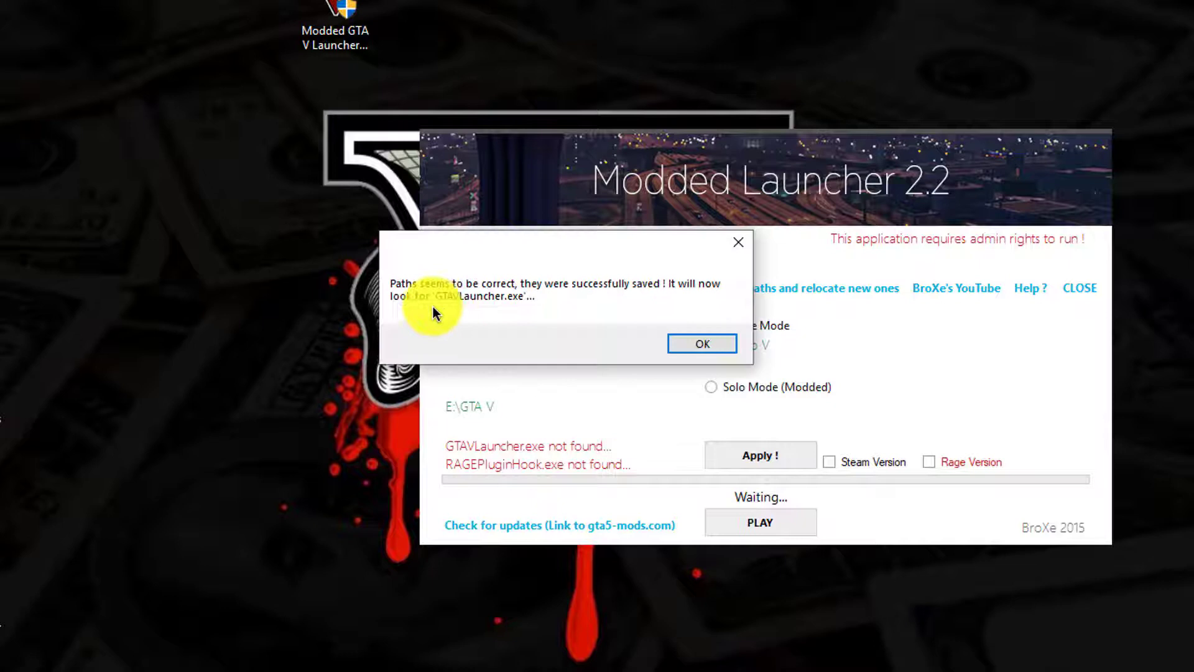
pyautogui.click(696, 338)
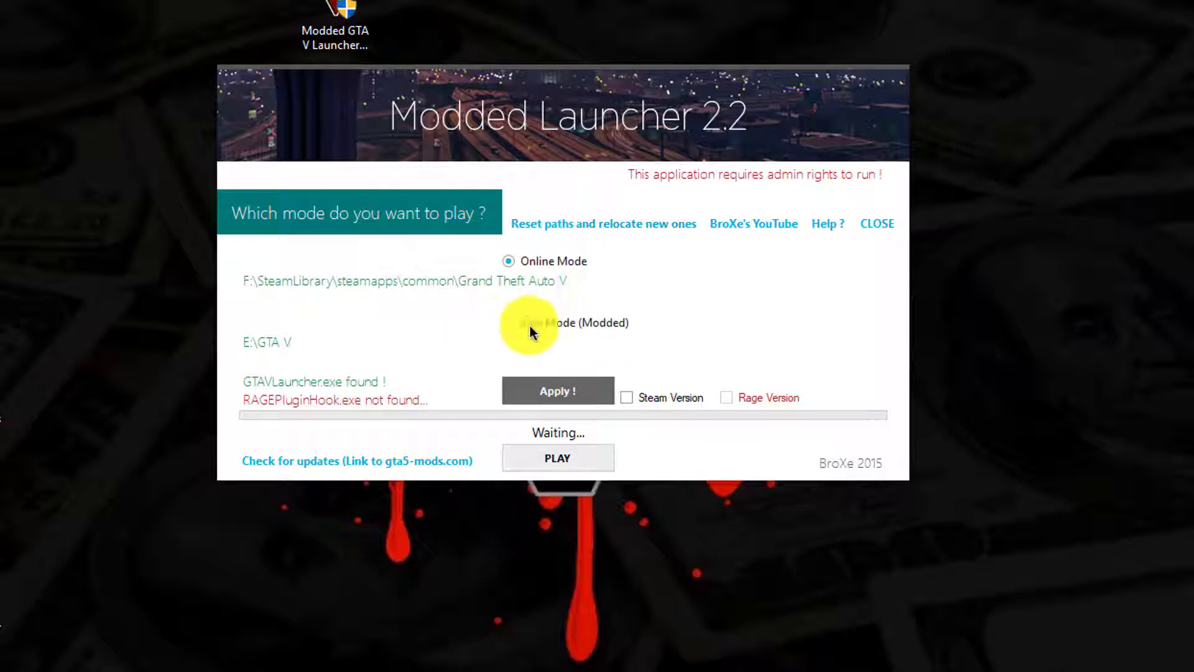
# Select Solo Mode (Modded), turn on Steam Version, and apply the settings.
pyautogui.click(567, 324)
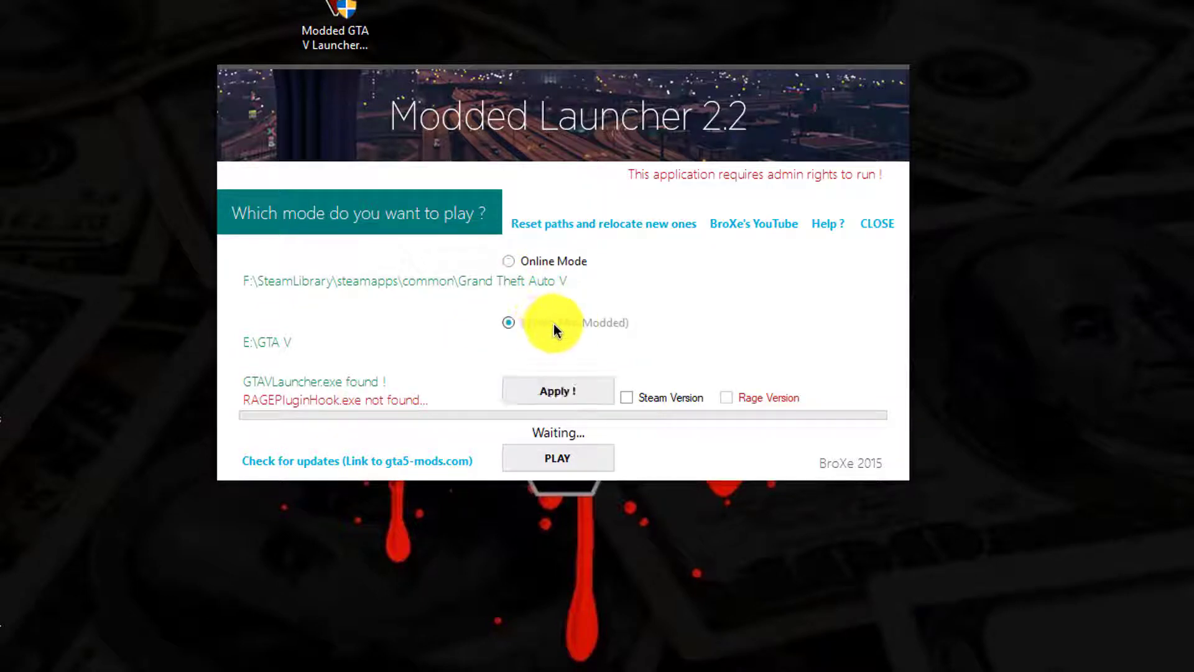
pyautogui.click(627, 398)
pyautogui.click(557, 389)
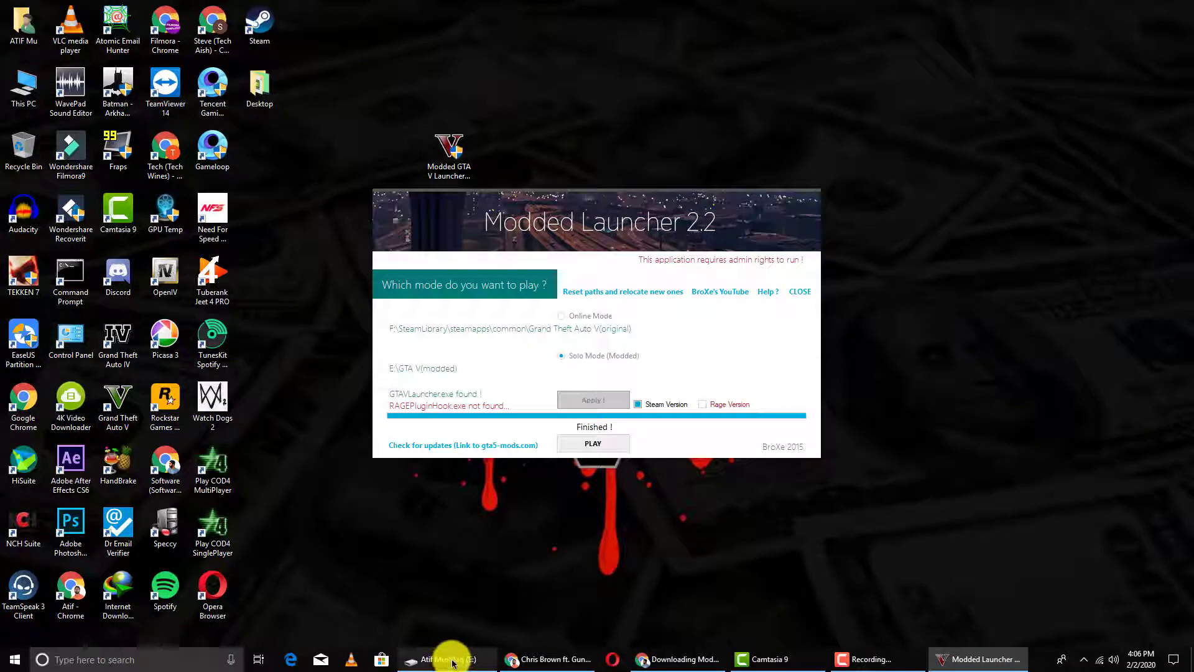
pyautogui.click(452, 663)
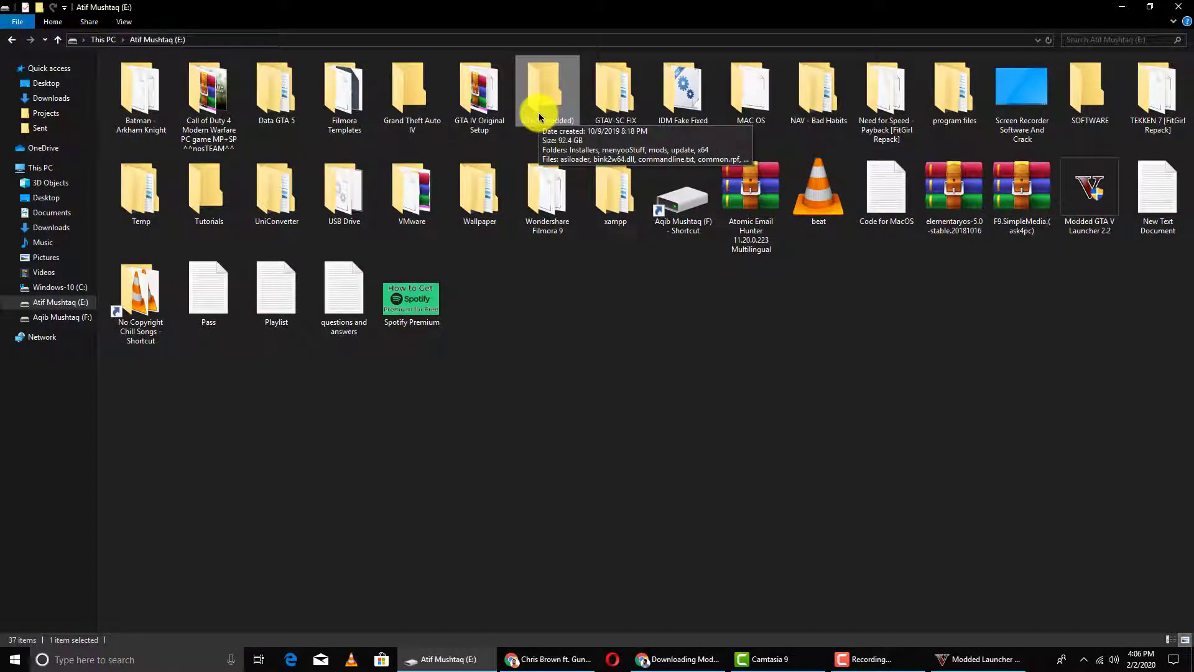
# Browse F:'s steamapps\common and look inside Grand Theft Auto V(original) and the Grand Theft Auto V shortcut.
pyautogui.doubleClick(682, 197)
pyautogui.doubleClick(196, 213)
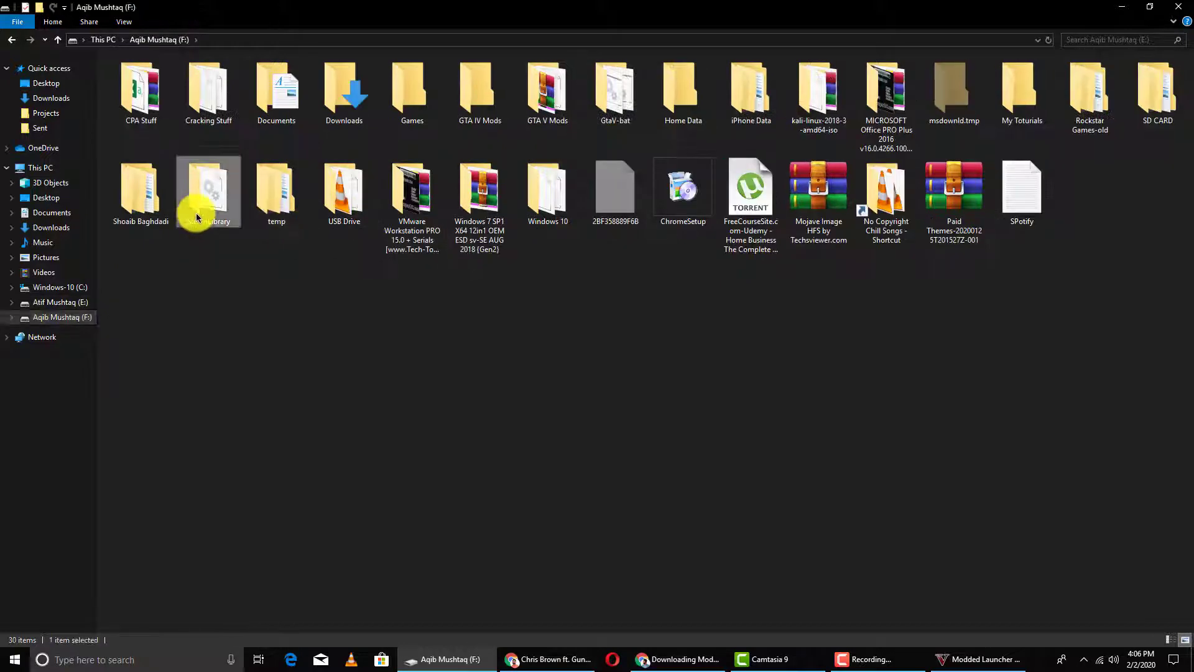
pyautogui.doubleClick(163, 147)
pyautogui.doubleClick(163, 147)
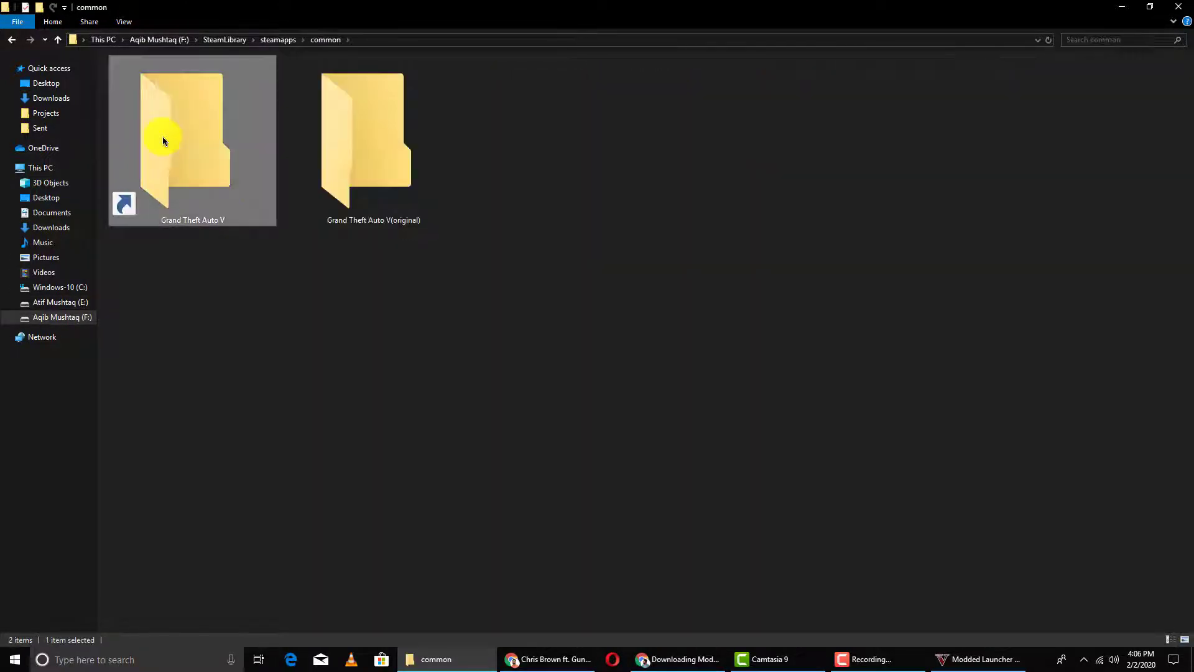
pyautogui.click(421, 147)
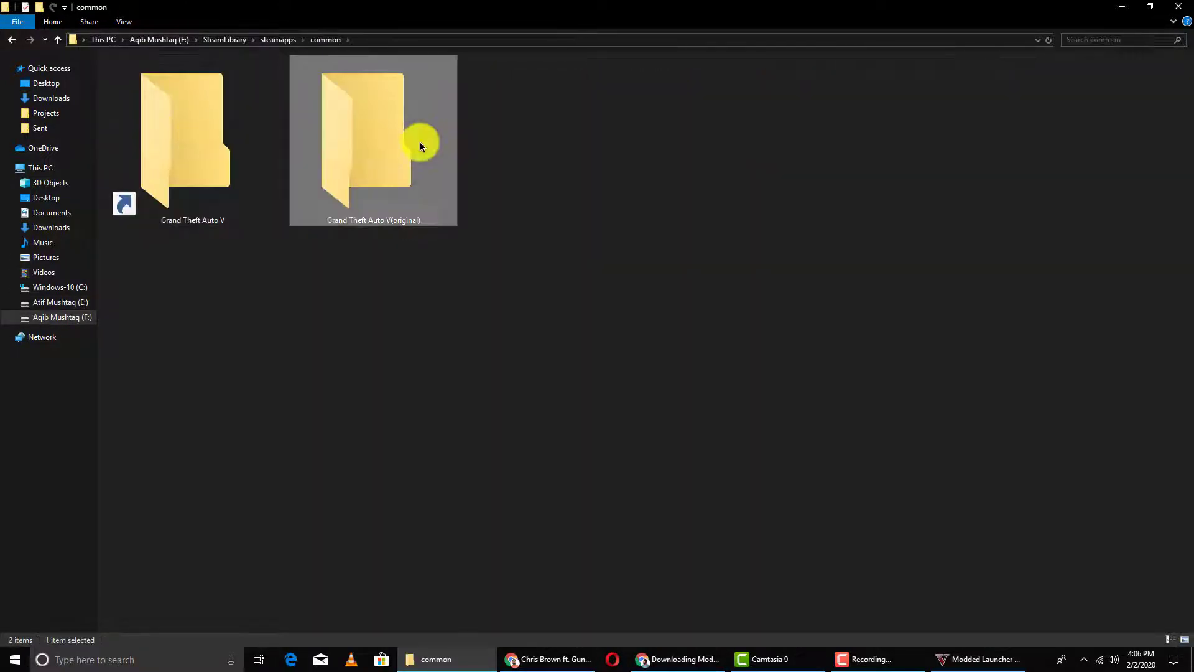
pyautogui.doubleClick(396, 217)
pyautogui.click(325, 39)
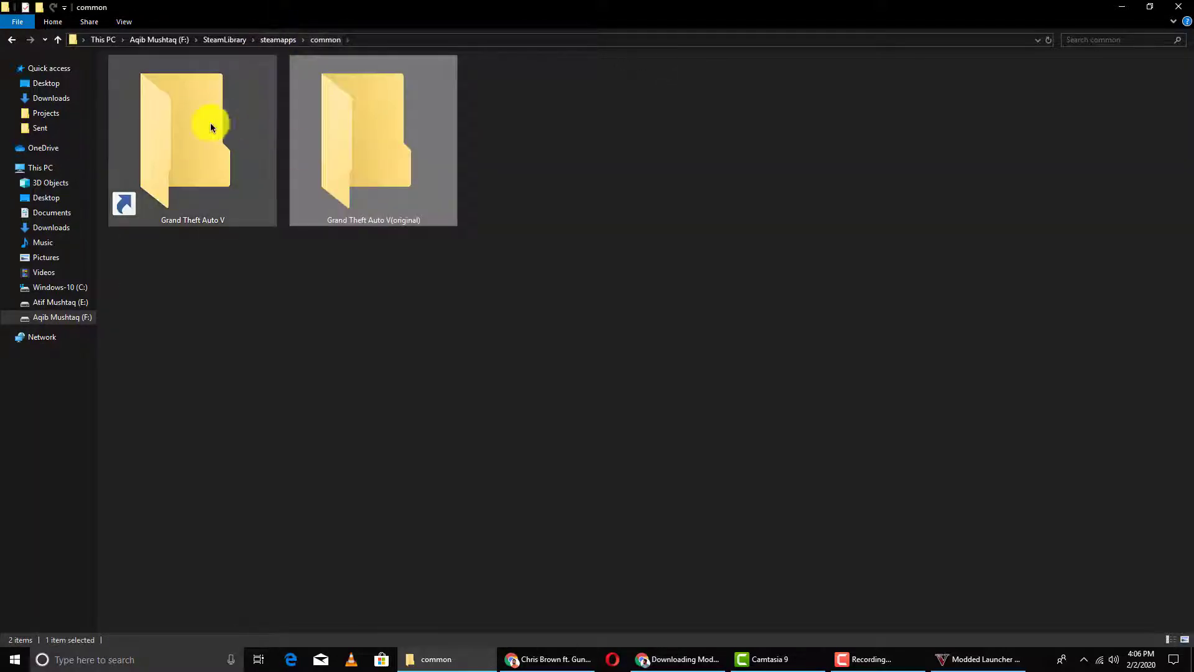
pyautogui.doubleClick(210, 127)
pyautogui.click(337, 39)
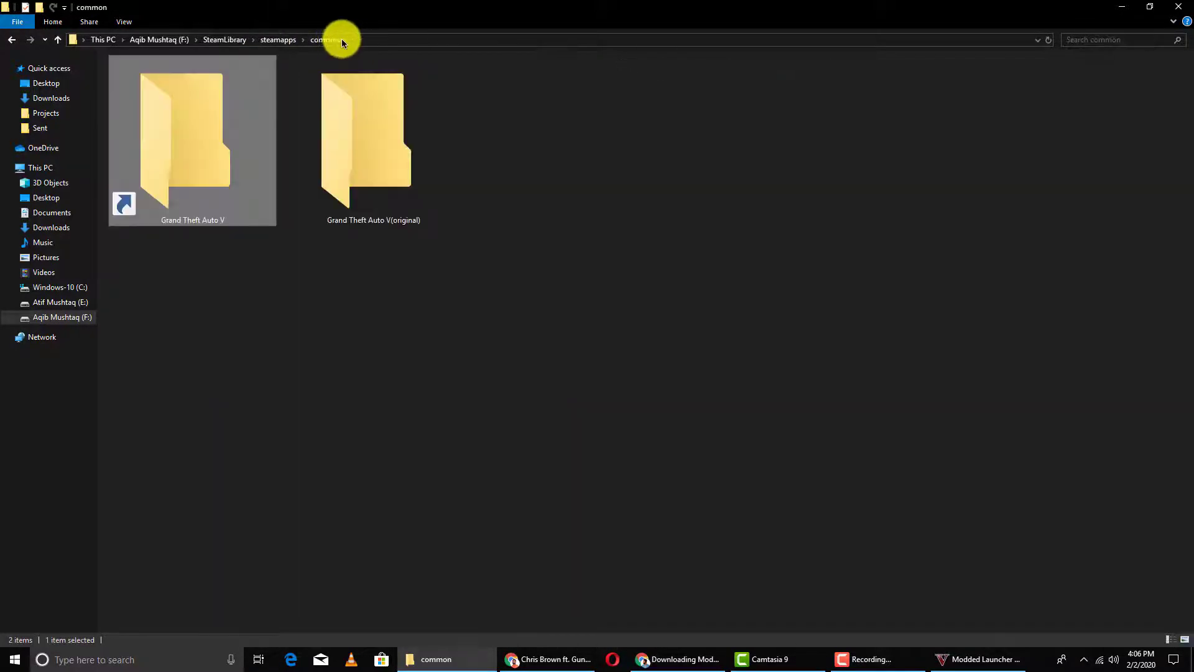
pyautogui.click(995, 657)
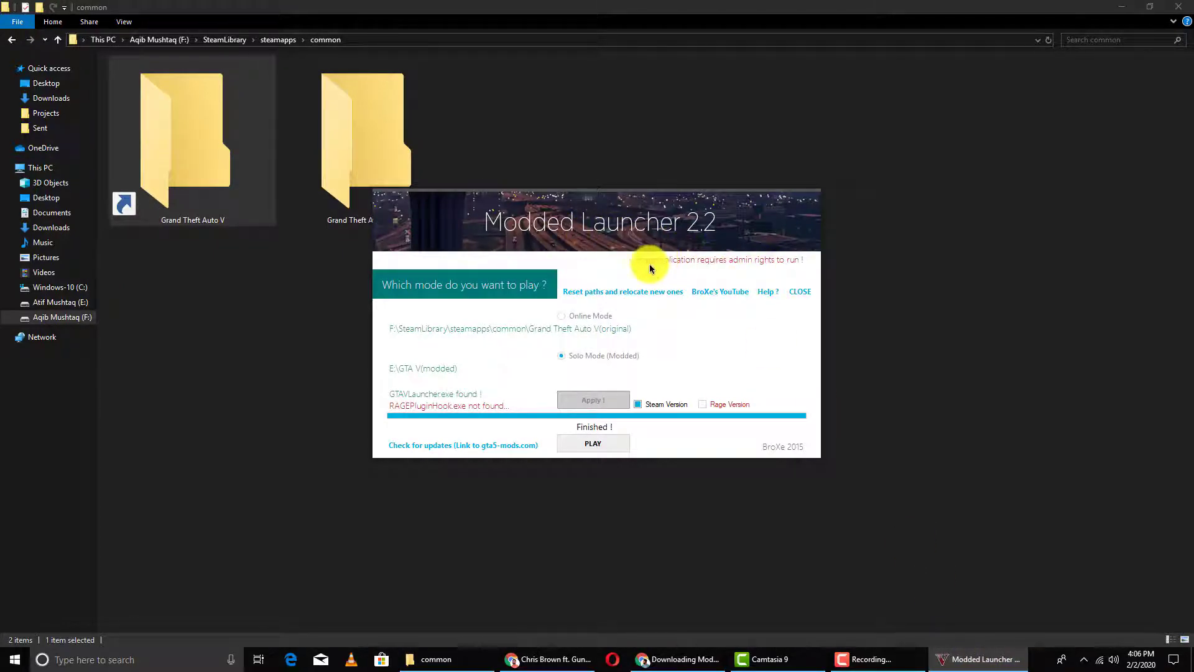
# Minimize the open windows and launch Steam from the desktop shortcut.
pyautogui.click(990, 666)
pyautogui.click(1122, 6)
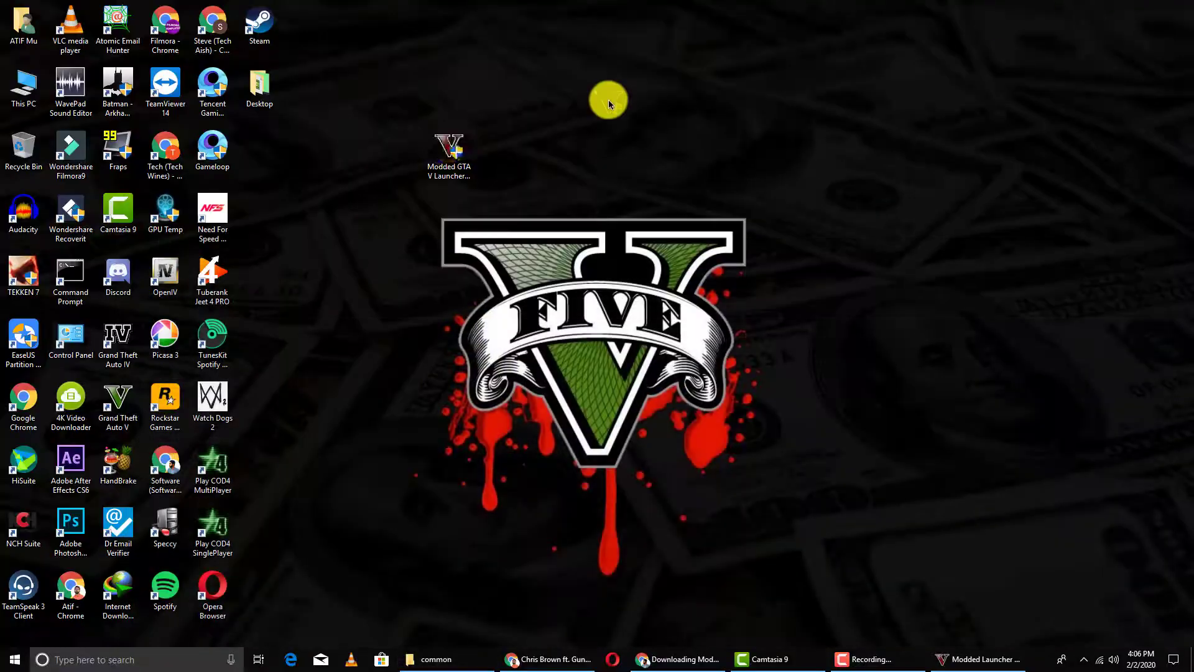
pyautogui.rightClick(255, 33)
pyautogui.click(283, 55)
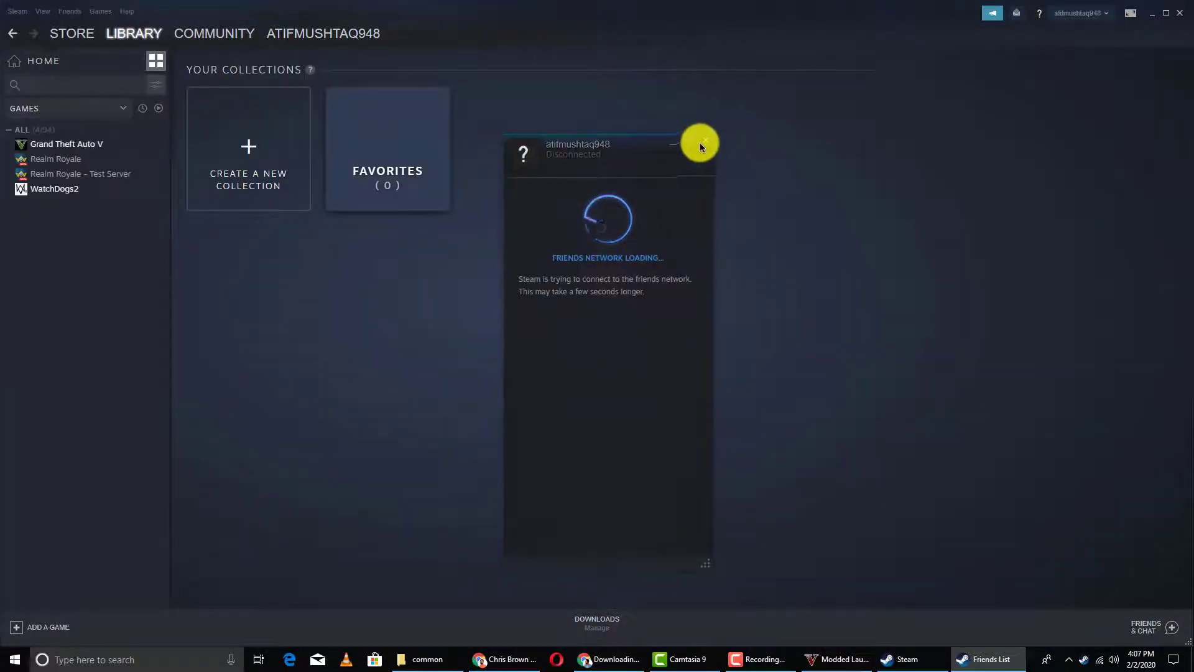
pyautogui.click(700, 141)
# View Grand Theft Auto V's Local Files in its Steam Properties, then close the installed-files window.
pyautogui.click(72, 146)
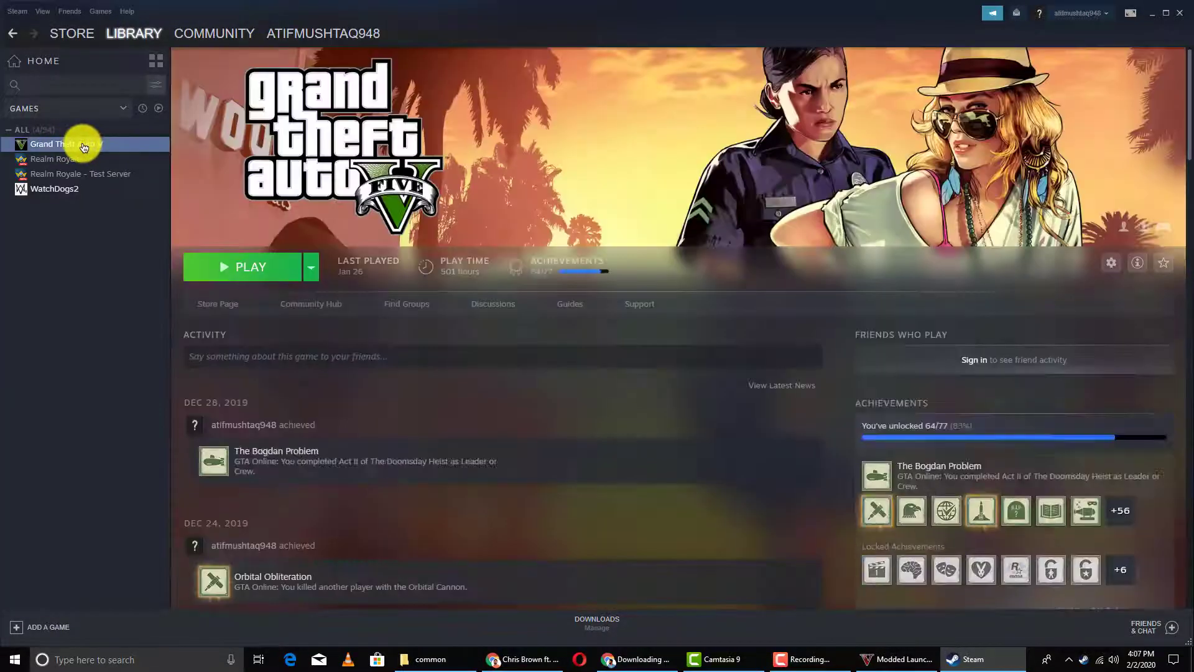
pyautogui.rightClick(99, 146)
pyautogui.click(115, 221)
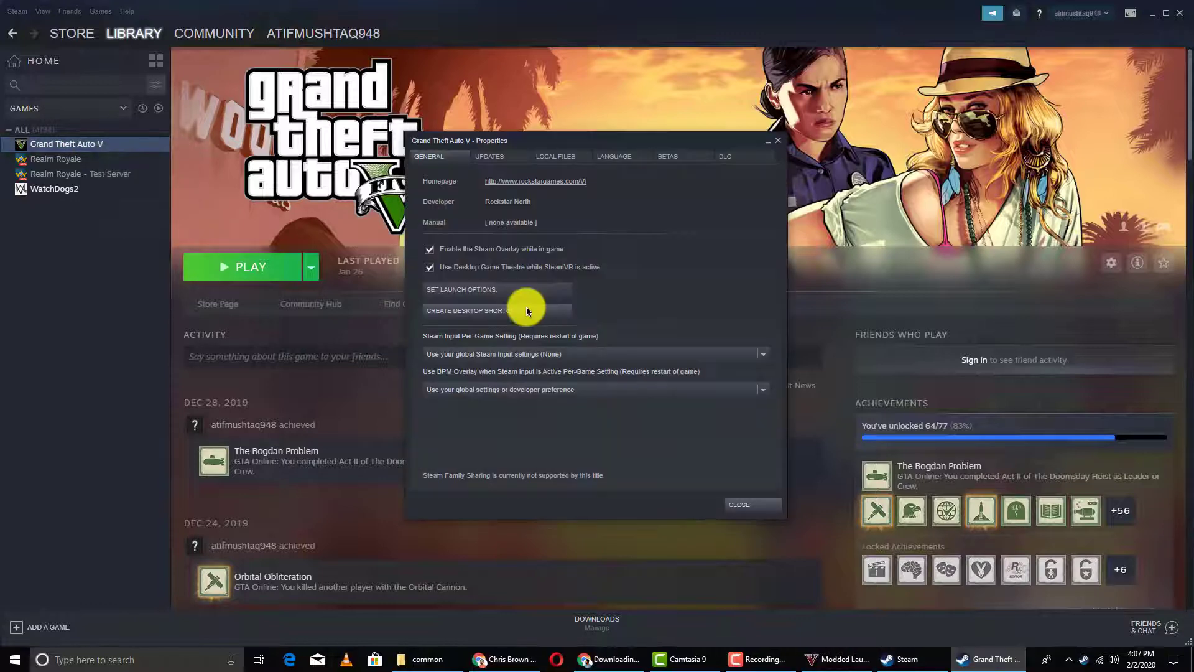
pyautogui.click(555, 157)
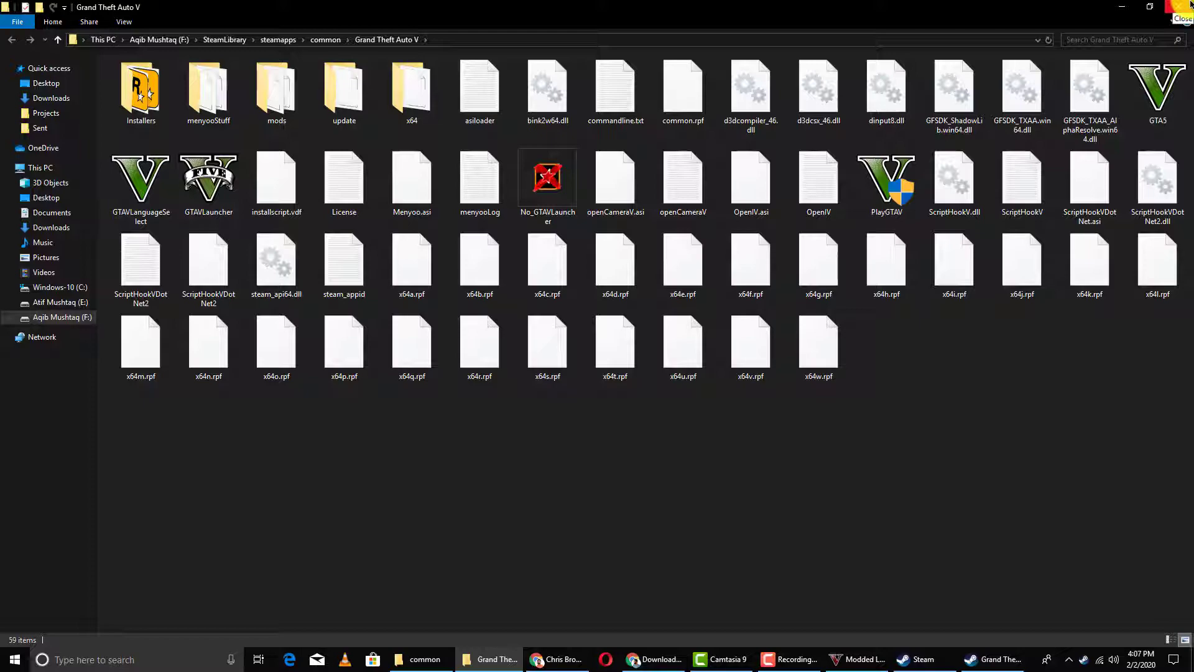
pyautogui.click(1187, 5)
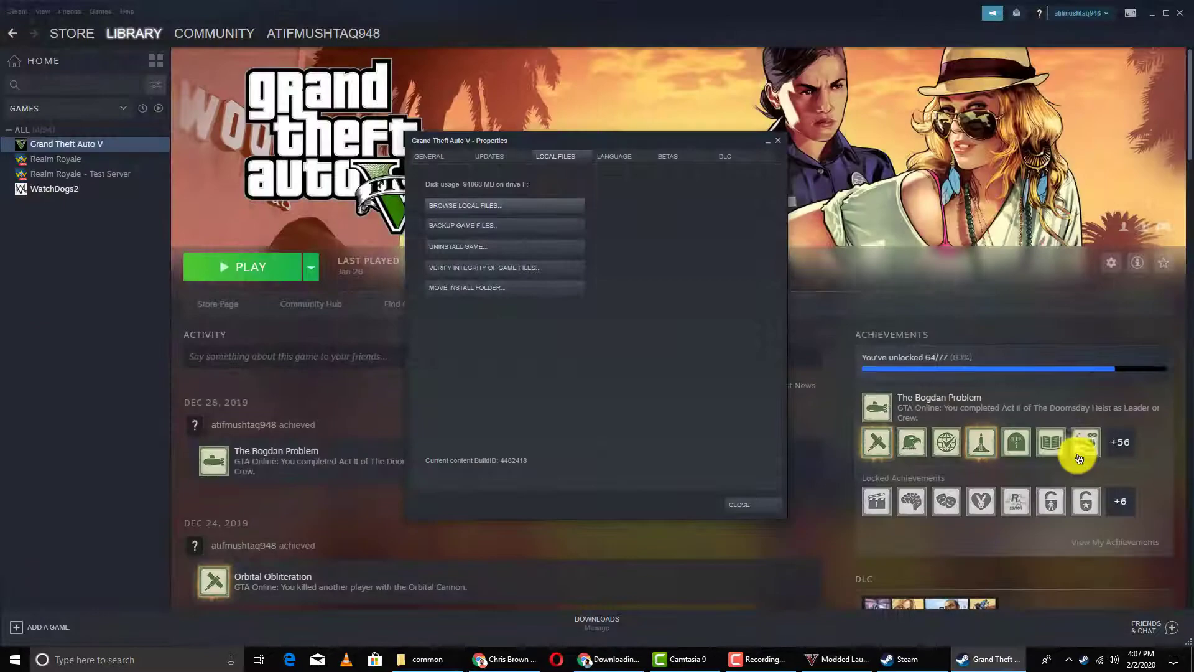
# Close Steam's game properties and open the GTA V(modded) folder on drive E:.
pyautogui.click(785, 142)
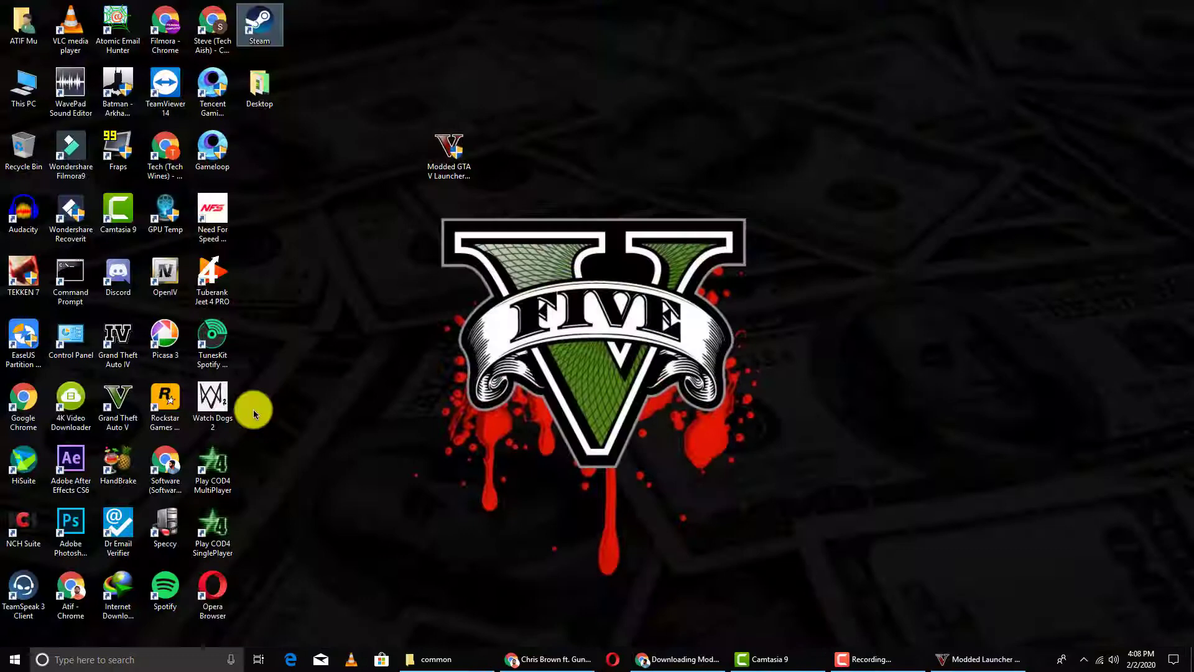
pyautogui.moveTo(449, 155); pyautogui.dragTo(276, 154)
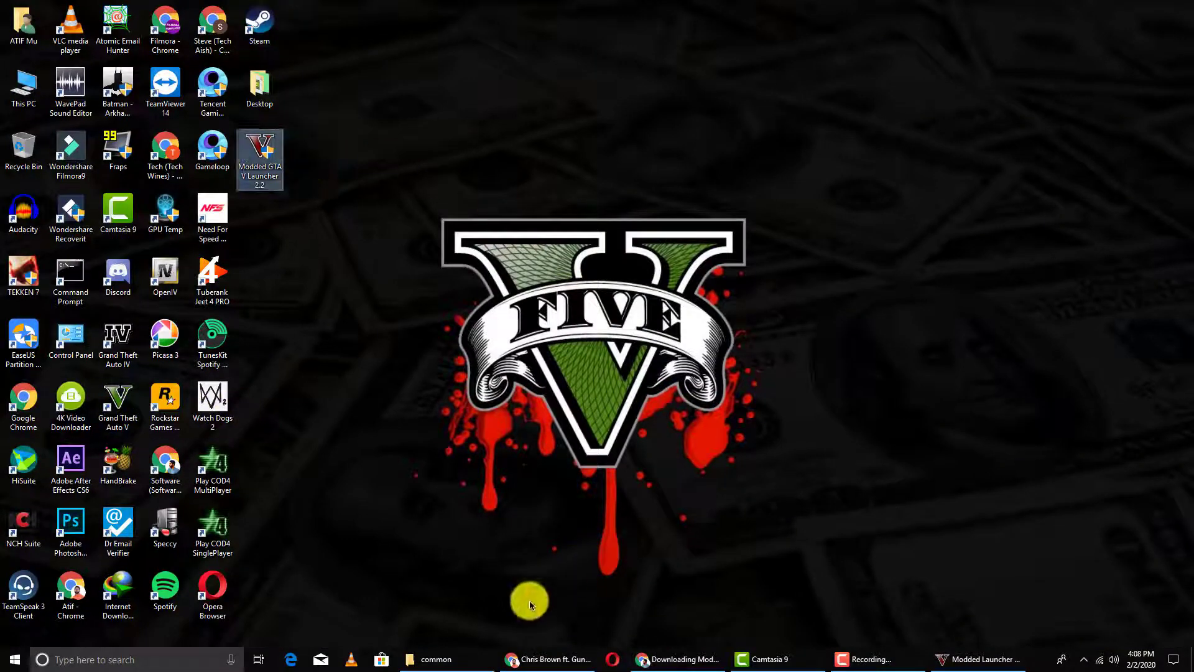
pyautogui.click(458, 659)
pyautogui.click(65, 168)
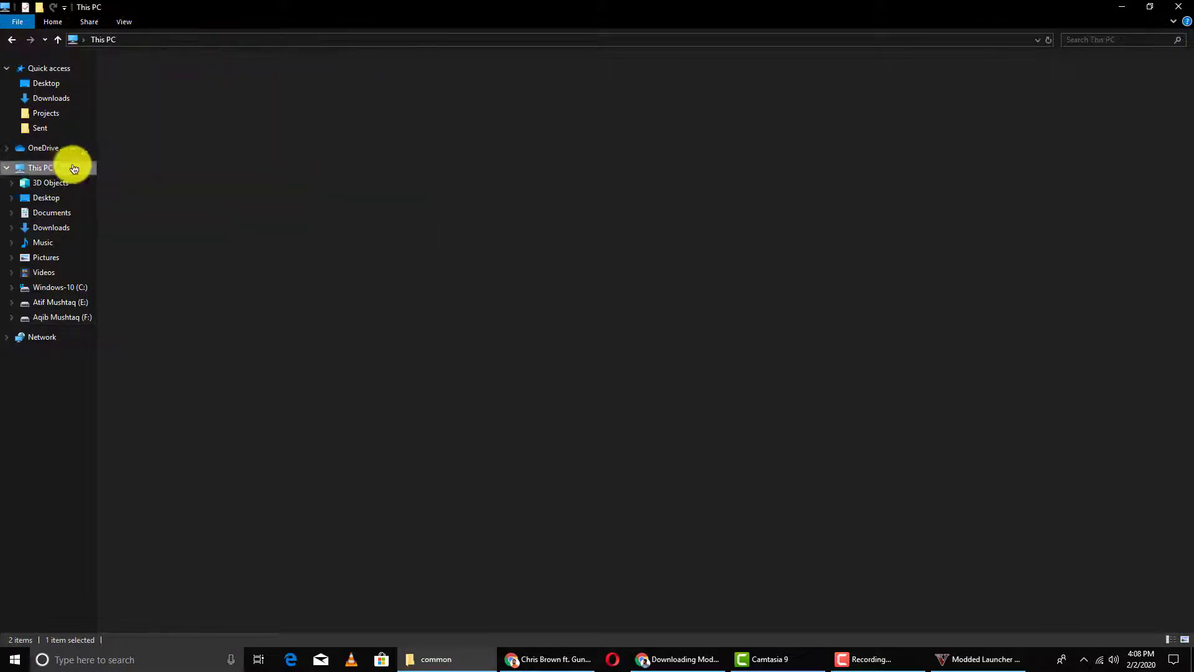
pyautogui.doubleClick(536, 176)
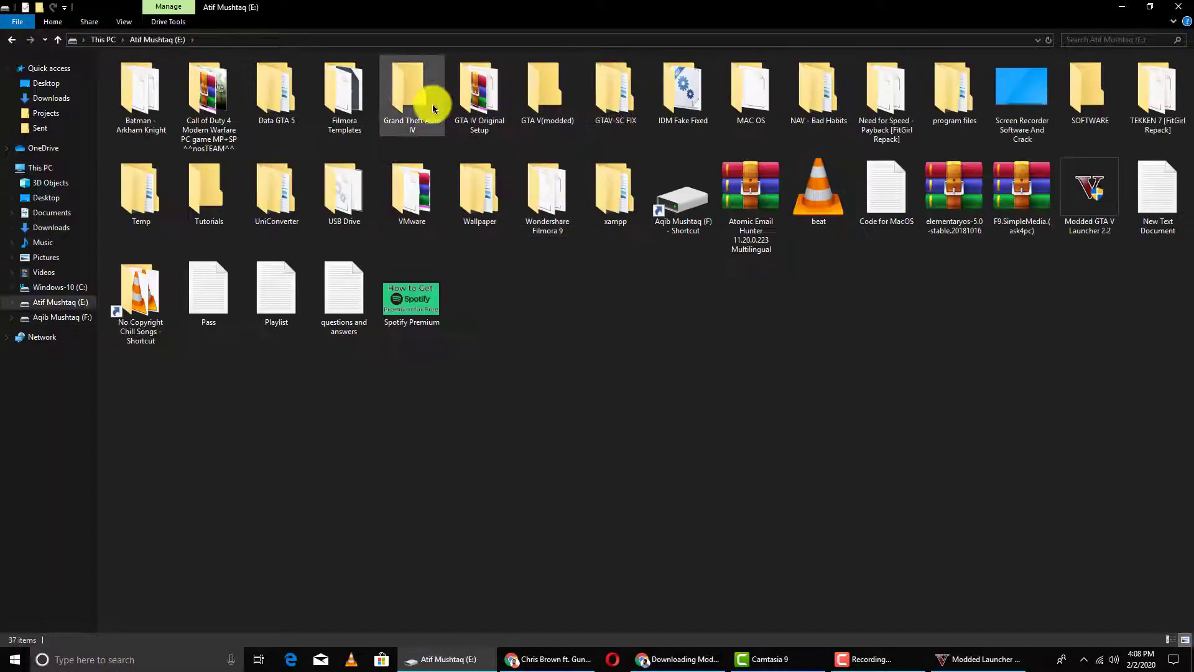
pyautogui.doubleClick(546, 99)
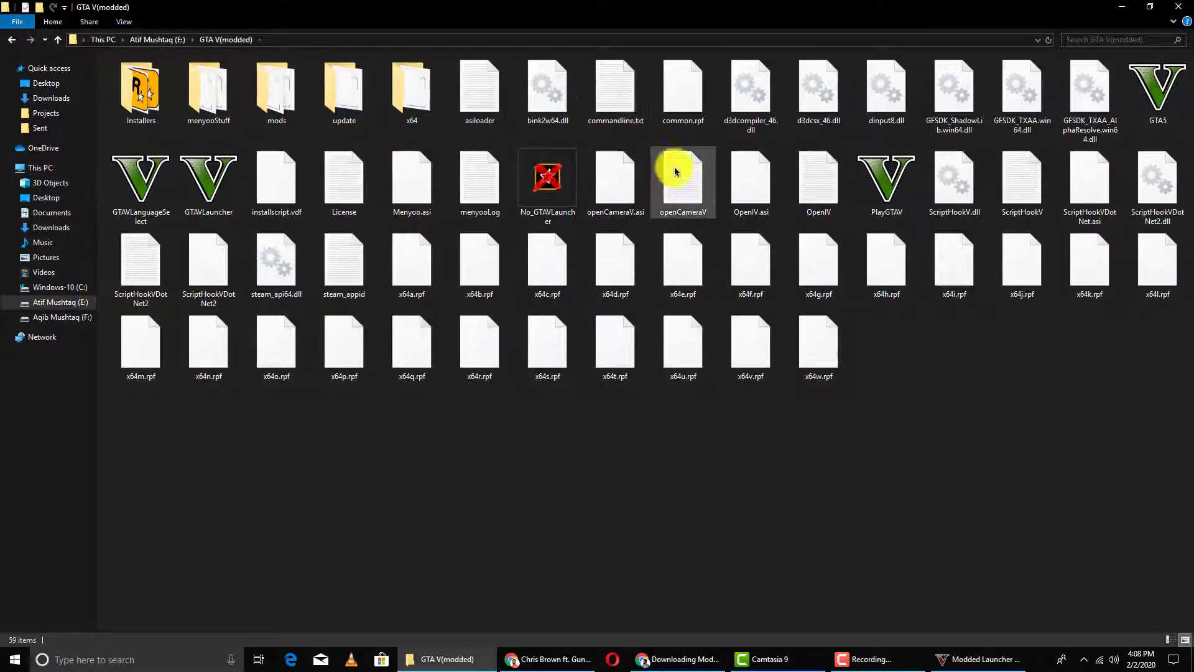
# Confirm commandline.txt contains -scOfflineOnly, then close Notepad.
pyautogui.doubleClick(608, 116)
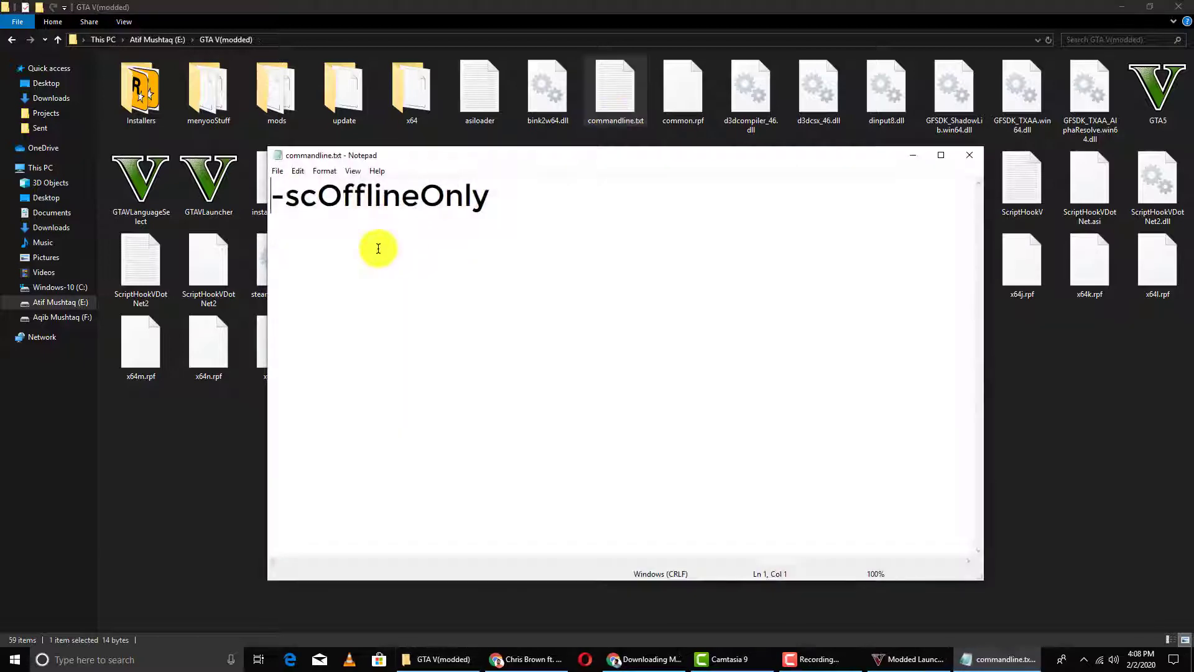
pyautogui.moveTo(292, 199); pyautogui.dragTo(494, 194)
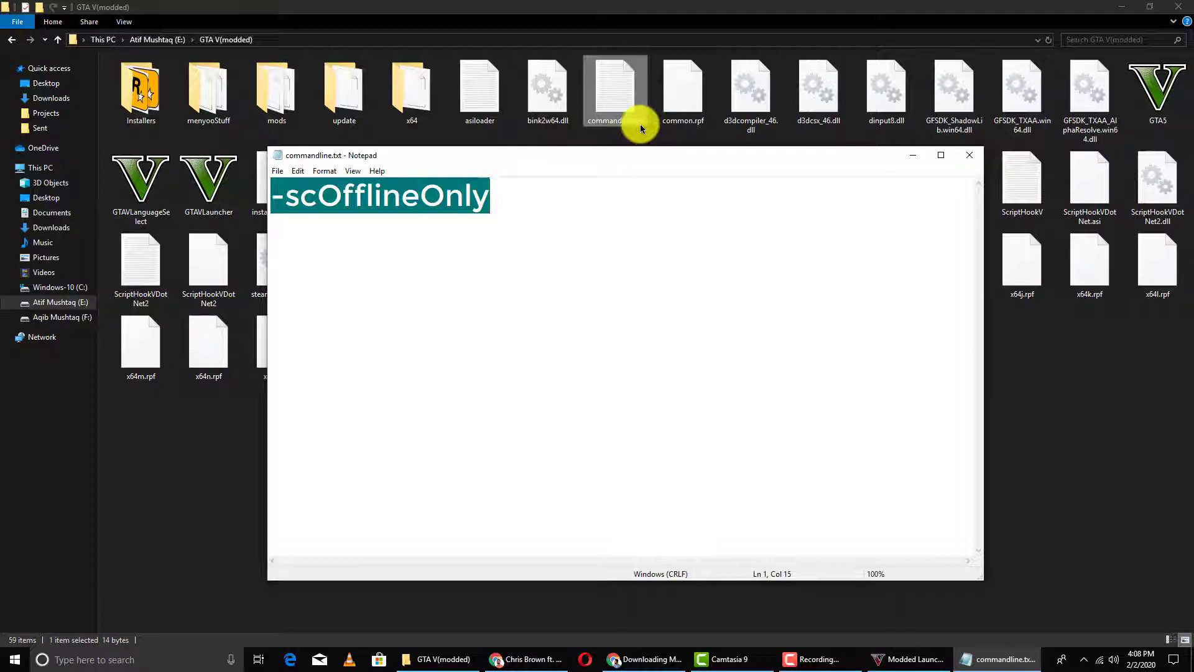
pyautogui.click(374, 198)
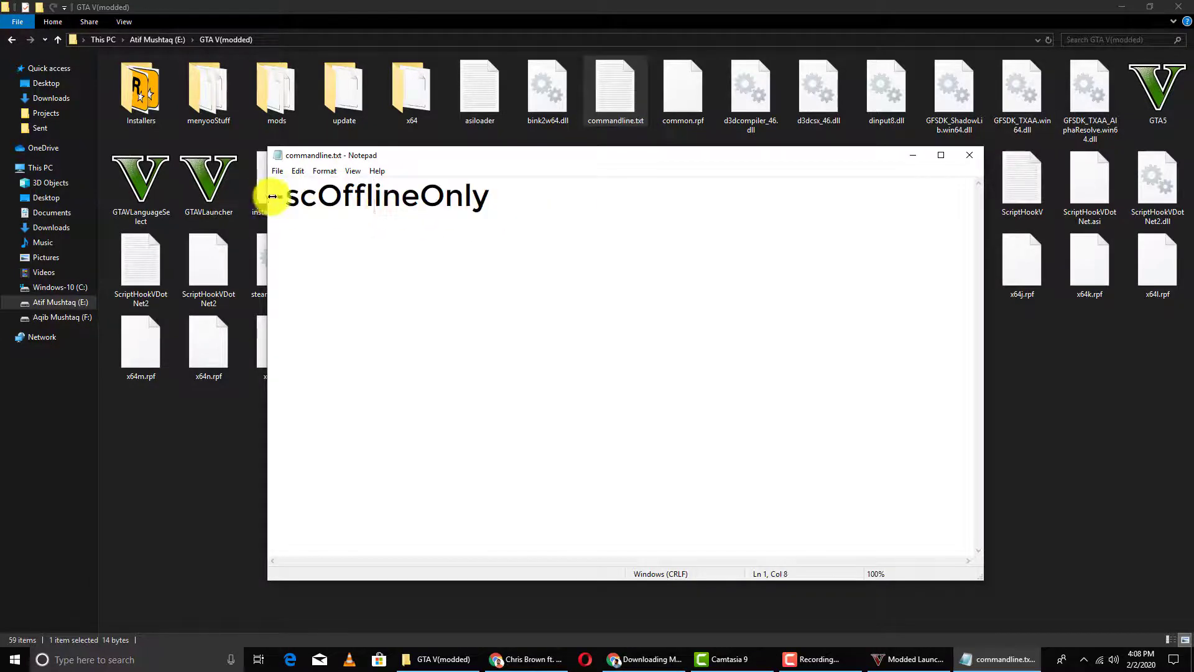
pyautogui.moveTo(268, 193); pyautogui.dragTo(477, 205)
pyautogui.click(477, 205)
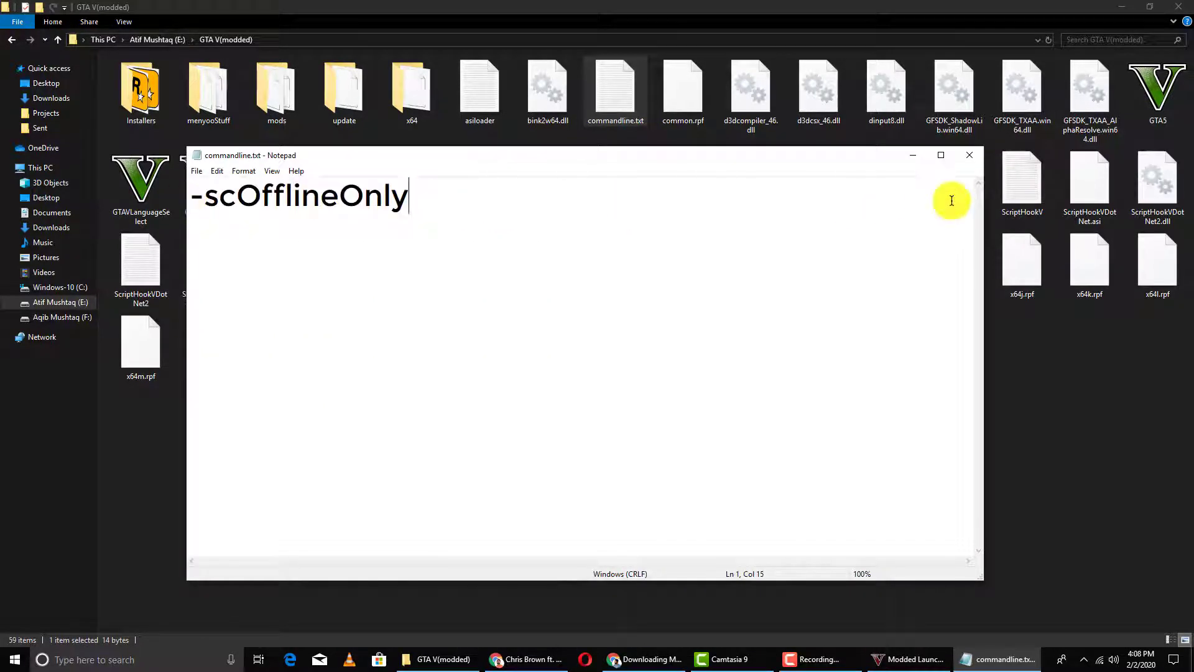
pyautogui.click(966, 157)
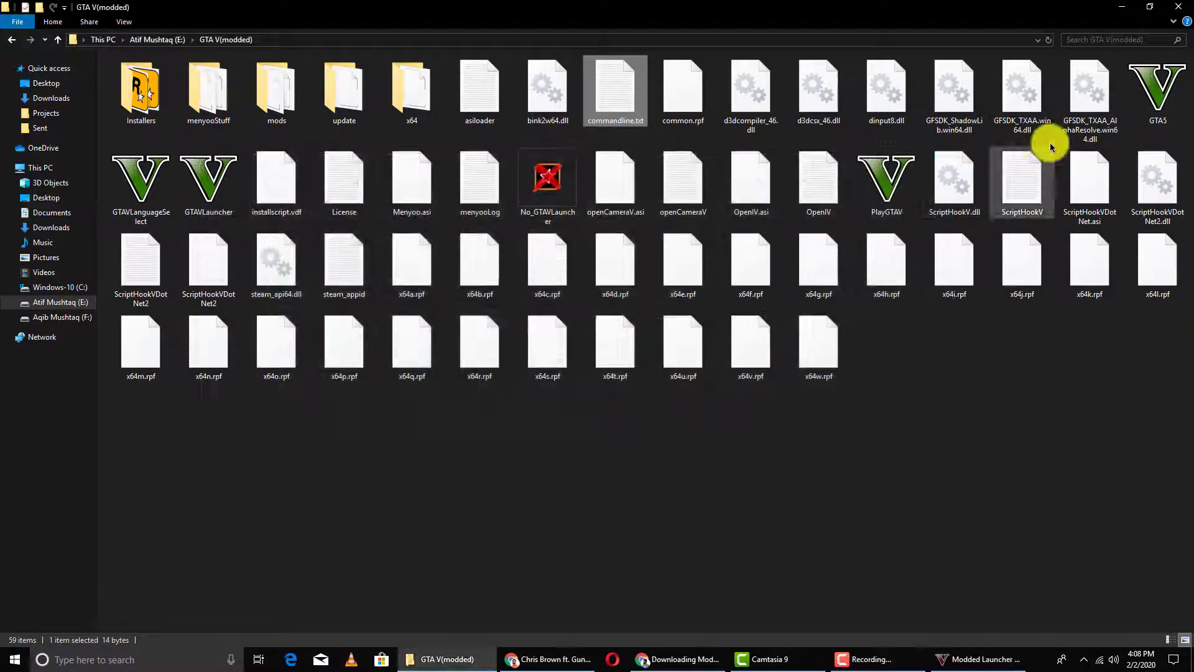
# Close the GTA V(modded) File Explorer window to leave only the desktop.
pyautogui.click(1178, 6)
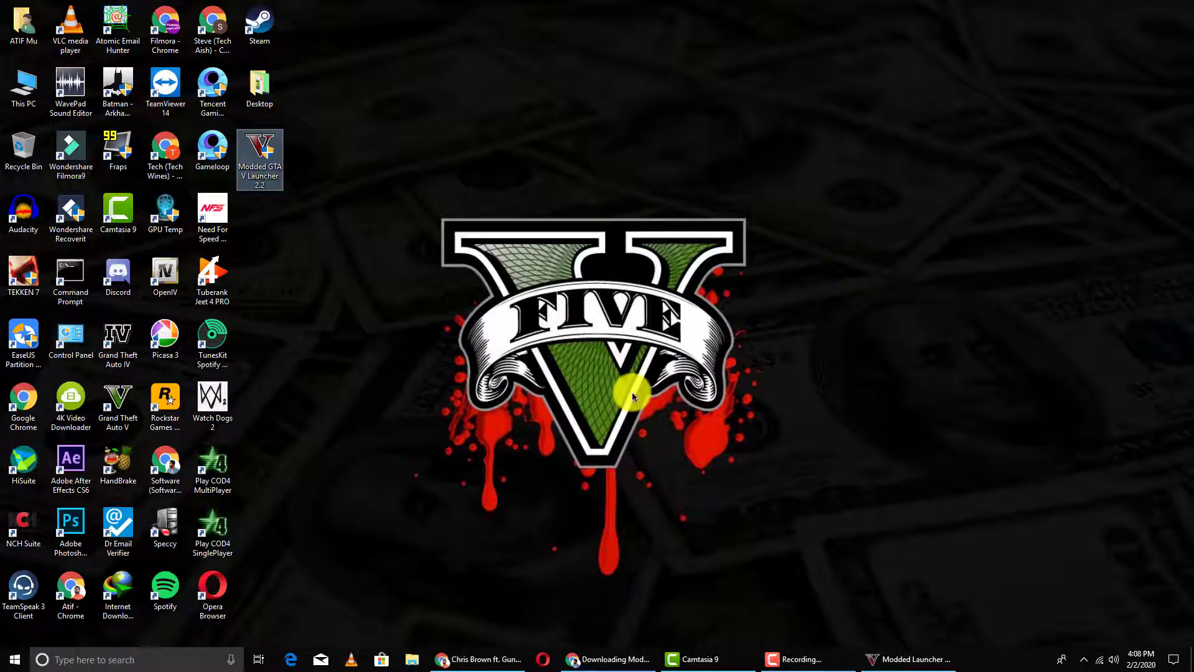